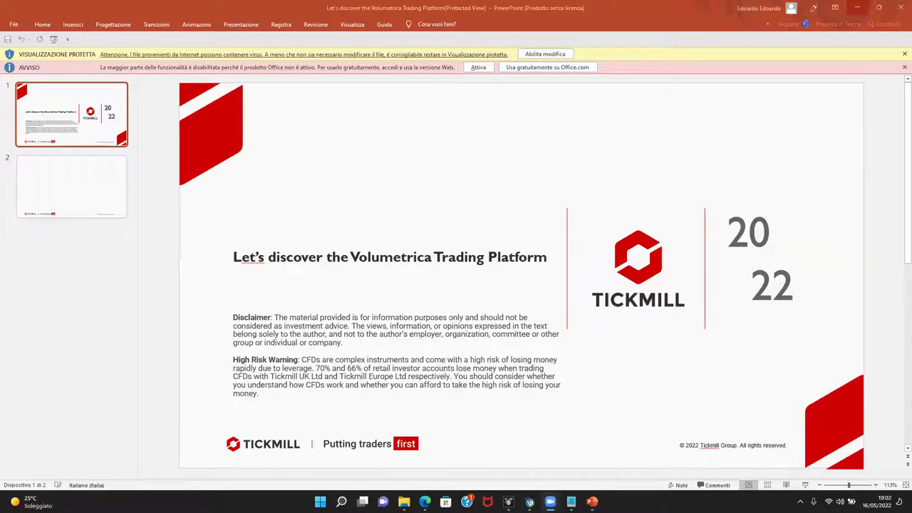
Switch to the browser and review the VolSys Tickmill offer page, including its monthly subscription price and refund terms
{"action": "mouse_move", "coordinate": [425, 502]}
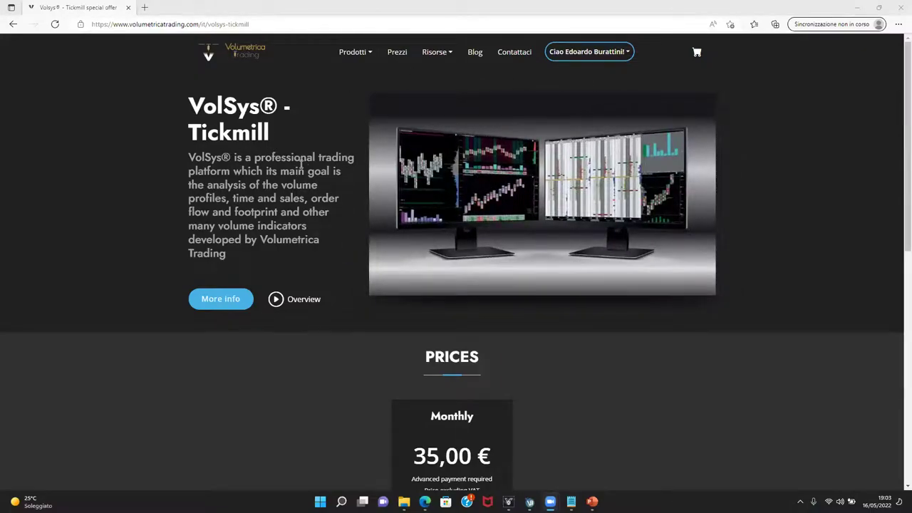
{"action": "scroll", "coordinate": [300, 164], "scroll_direction": "down", "scroll_amount": 1}
{"action": "scroll", "coordinate": [300, 164], "scroll_direction": "up", "scroll_amount": 1}
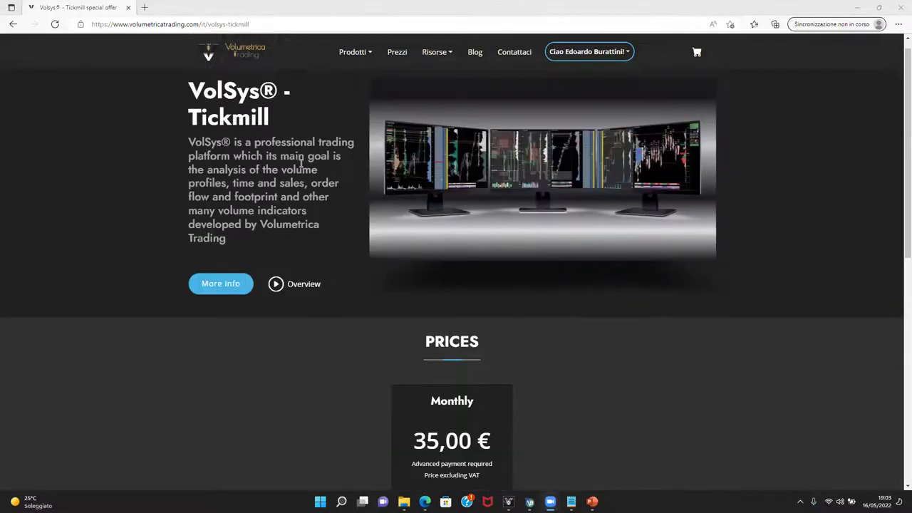
{"action": "scroll", "coordinate": [303, 164], "scroll_direction": "down", "scroll_amount": 2}
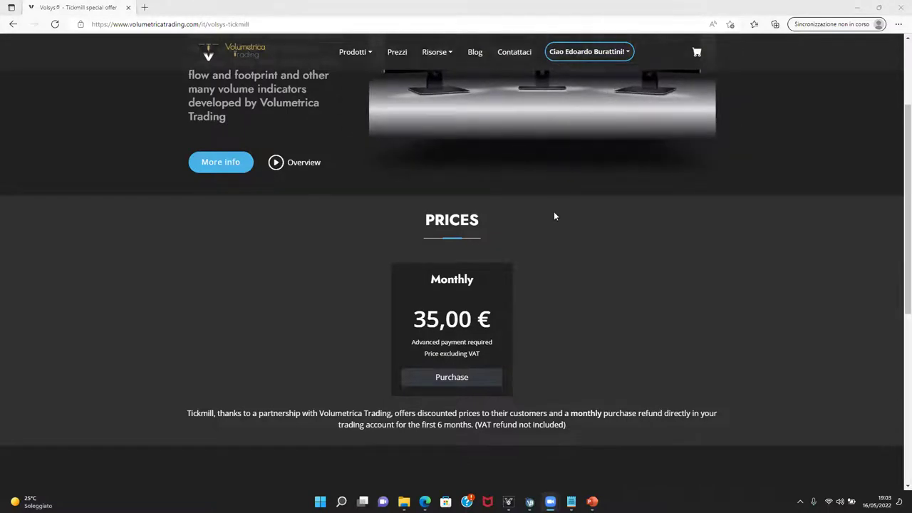
{"action": "scroll", "coordinate": [555, 246], "scroll_direction": "up", "scroll_amount": 2}
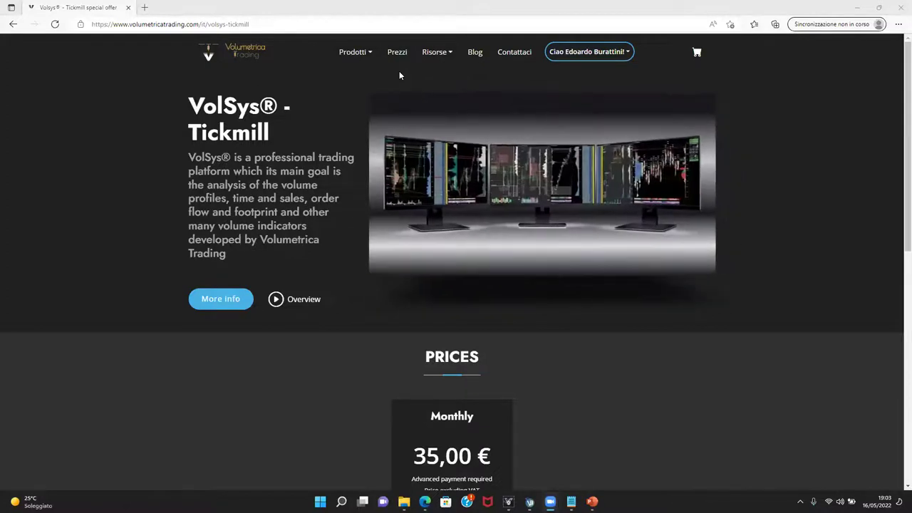
Open the Volumetrica Trading contact page, followed by the V-Educators page
{"action": "left_click", "coordinate": [509, 56]}
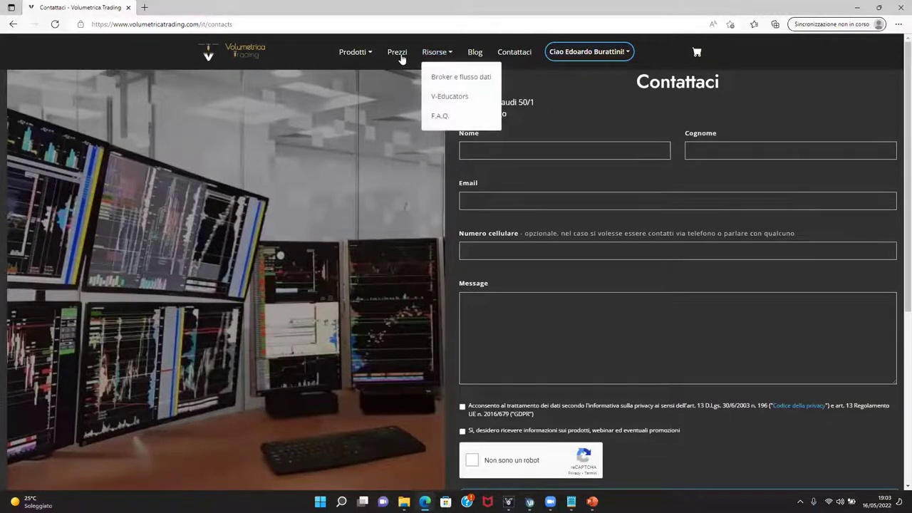
{"action": "left_click", "coordinate": [450, 96]}
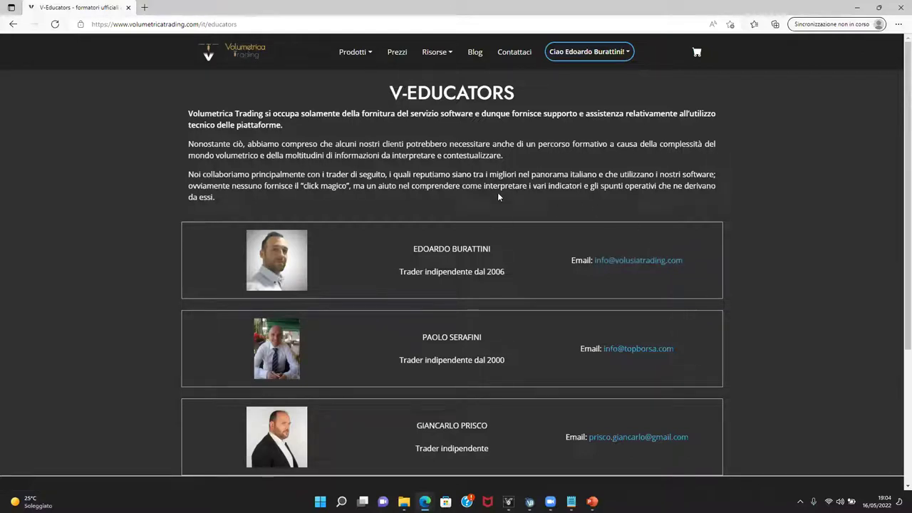
Switch to the VolSys ES-202206-CME 11 Range chart and enlarge its bars until the footprint numbers are readable
{"action": "mouse_move", "coordinate": [508, 502]}
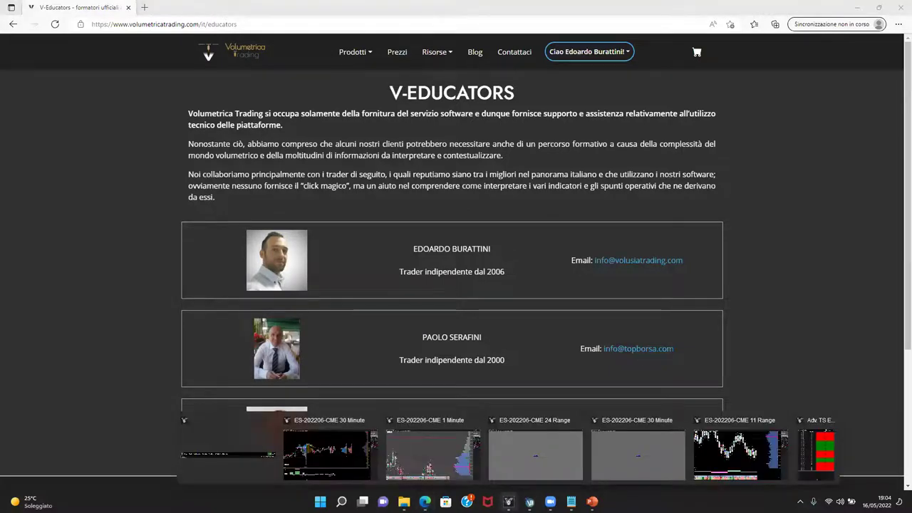
{"action": "left_click", "coordinate": [713, 435]}
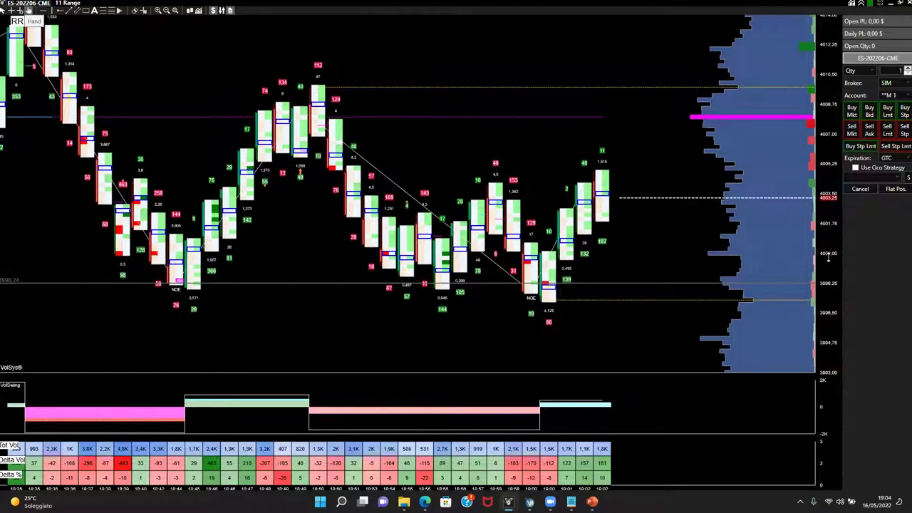
{"action": "scroll", "coordinate": [715, 265], "scroll_direction": "up", "scroll_amount": 2}
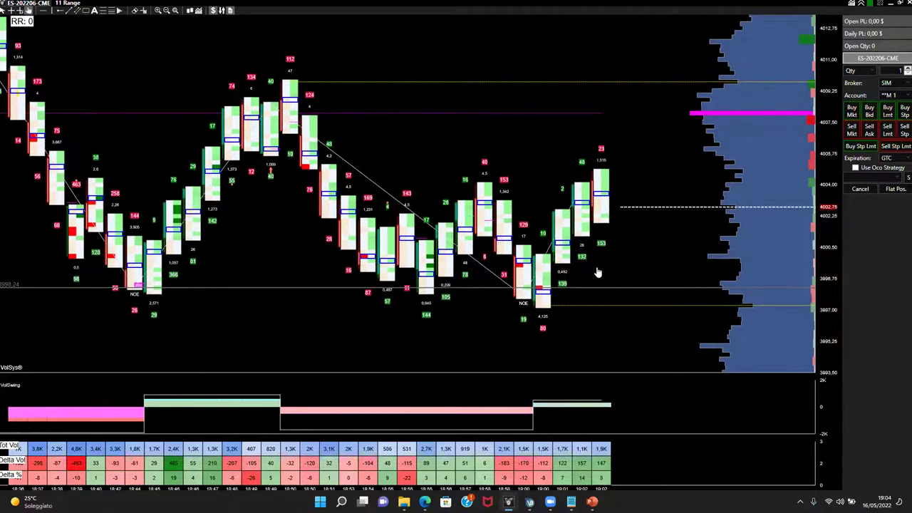
{"action": "scroll", "coordinate": [599, 272], "scroll_direction": "up", "scroll_amount": 1}
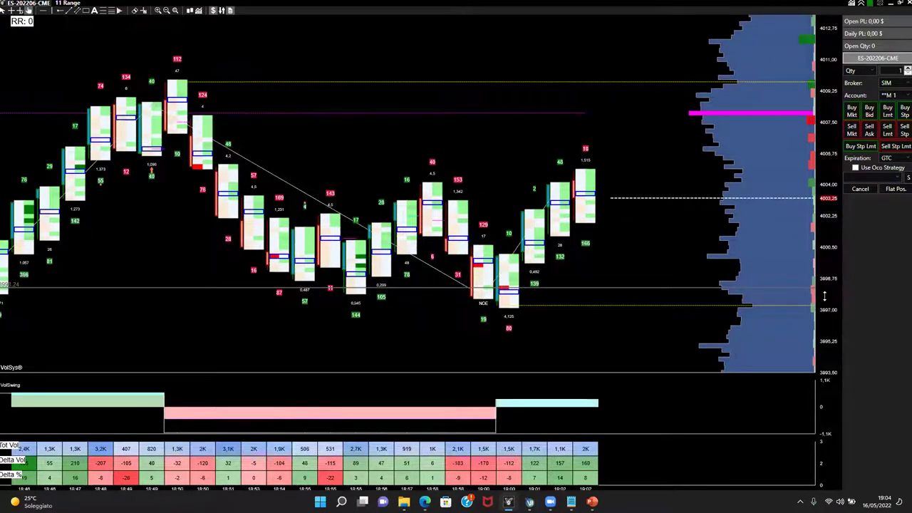
{"action": "left_click_drag", "start_coordinate": [824, 294], "coordinate": [825, 245]}
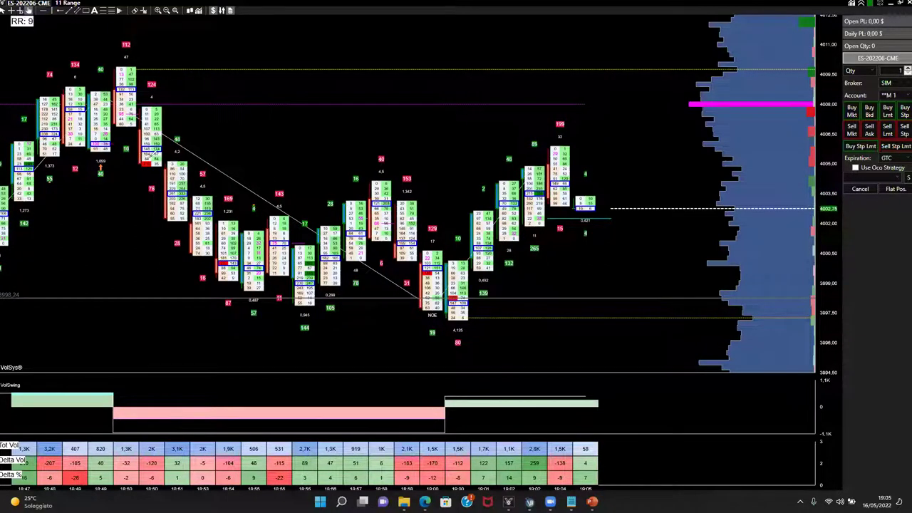
Circle the red and green highlighted footprint cells across the price bars in cyan, and clear the annotations
{"action": "left_click_drag", "start_coordinate": [214, 257], "coordinate": [240, 274]}
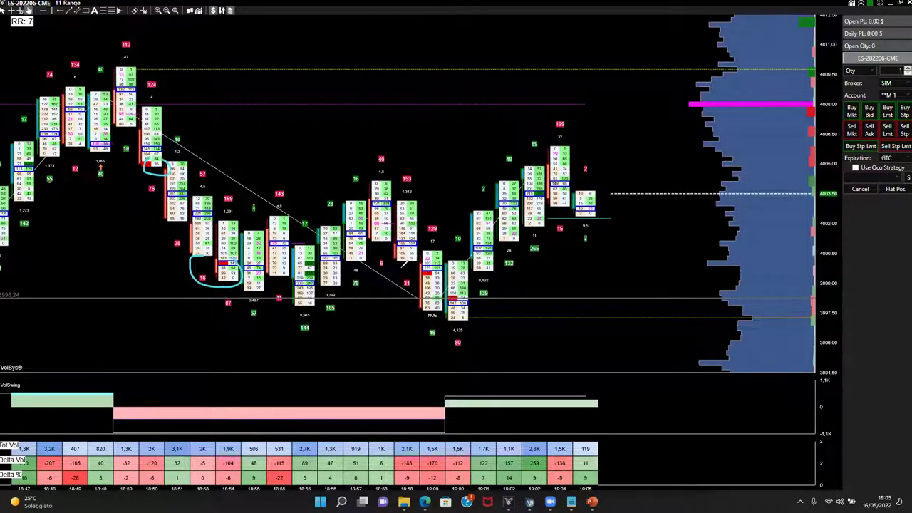
{"action": "mouse_move", "coordinate": [302, 248]}
{"action": "left_mouse_down"}
{"action": "mouse_move", "coordinate": [292, 285]}
{"action": "mouse_move", "coordinate": [283, 263]}
{"action": "left_mouse_up"}
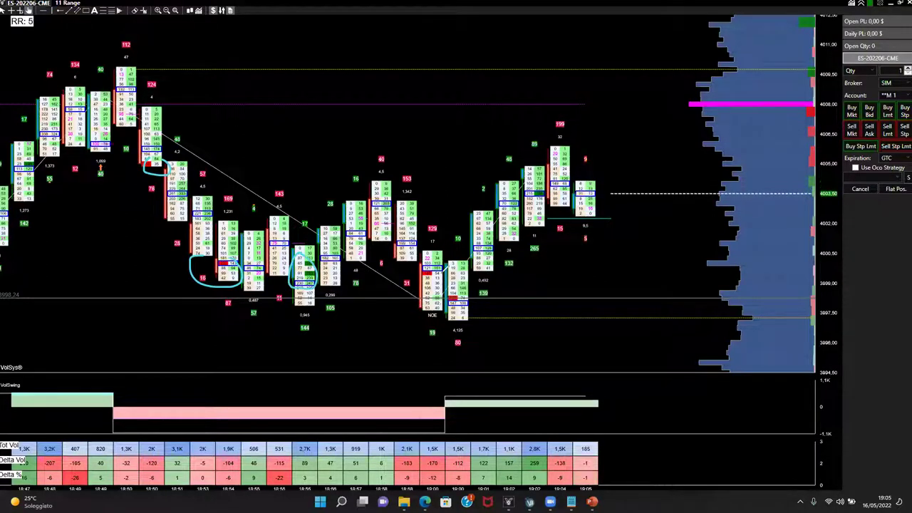
{"action": "mouse_move", "coordinate": [430, 254]}
{"action": "left_mouse_down"}
{"action": "mouse_move", "coordinate": [418, 265]}
{"action": "mouse_move", "coordinate": [448, 269]}
{"action": "mouse_move", "coordinate": [471, 307]}
{"action": "left_mouse_up"}
{"action": "mouse_move", "coordinate": [540, 198]}
{"action": "left_mouse_down"}
{"action": "mouse_move", "coordinate": [551, 182]}
{"action": "mouse_move", "coordinate": [541, 178]}
{"action": "left_mouse_up"}
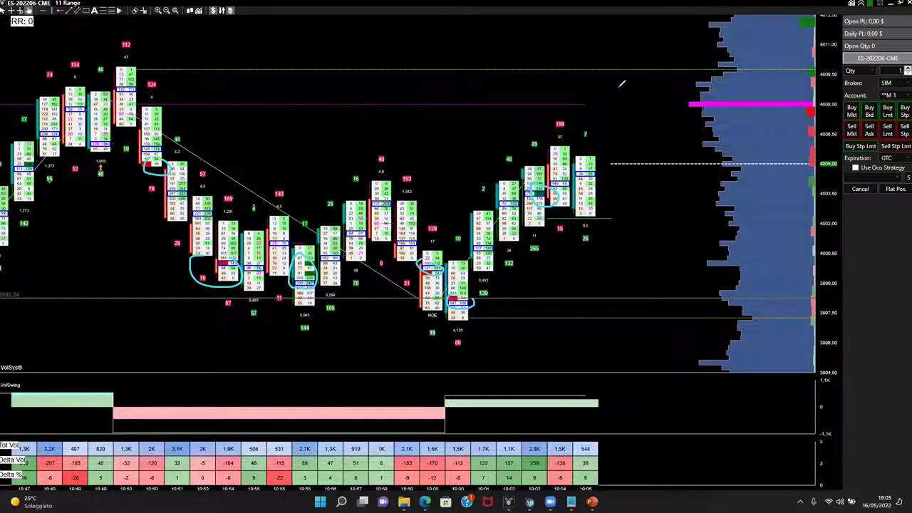
{"action": "key", "text": "Escape"}
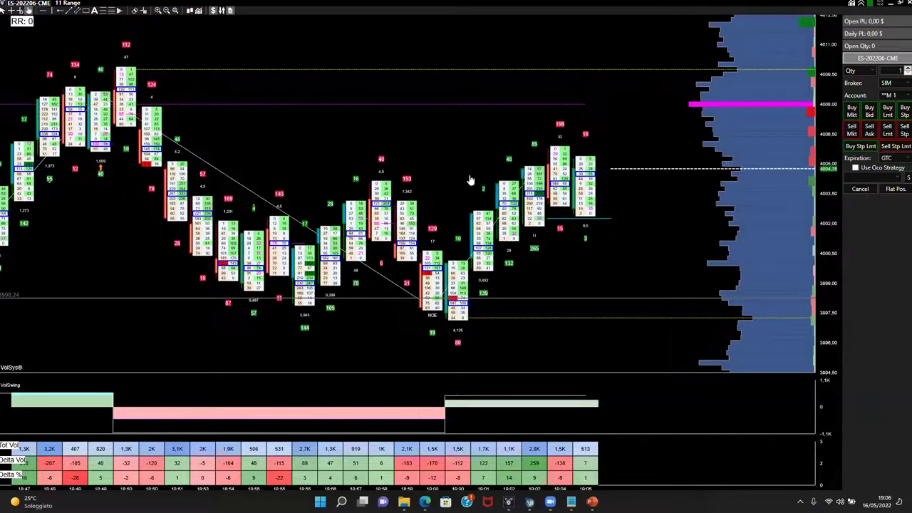
Mark the magenta-numbered footprint cells with cyan outlines and extending lines, and clear the drawings
{"action": "left_click_drag", "start_coordinate": [832, 324], "coordinate": [822, 272]}
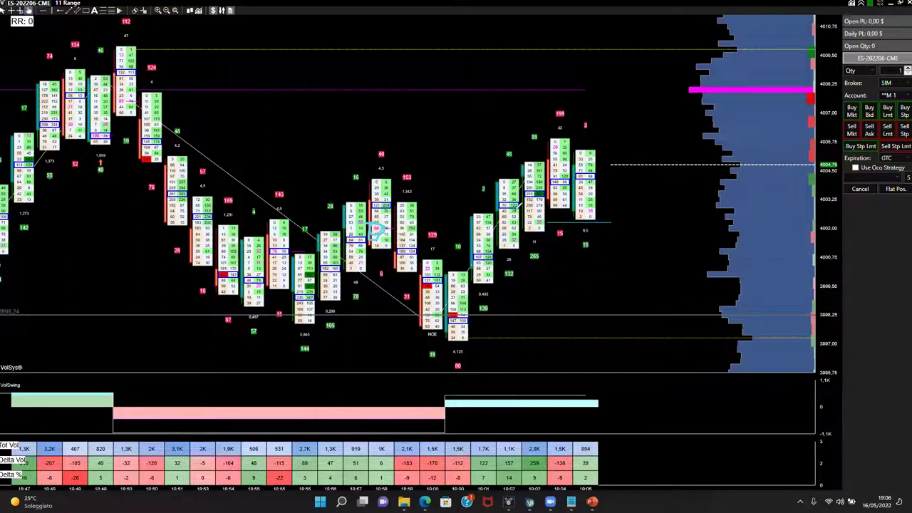
{"action": "mouse_move", "coordinate": [535, 214]}
{"action": "left_mouse_down"}
{"action": "mouse_move", "coordinate": [548, 231]}
{"action": "mouse_move", "coordinate": [563, 230]}
{"action": "mouse_move", "coordinate": [513, 223]}
{"action": "mouse_move", "coordinate": [540, 228]}
{"action": "left_mouse_up"}
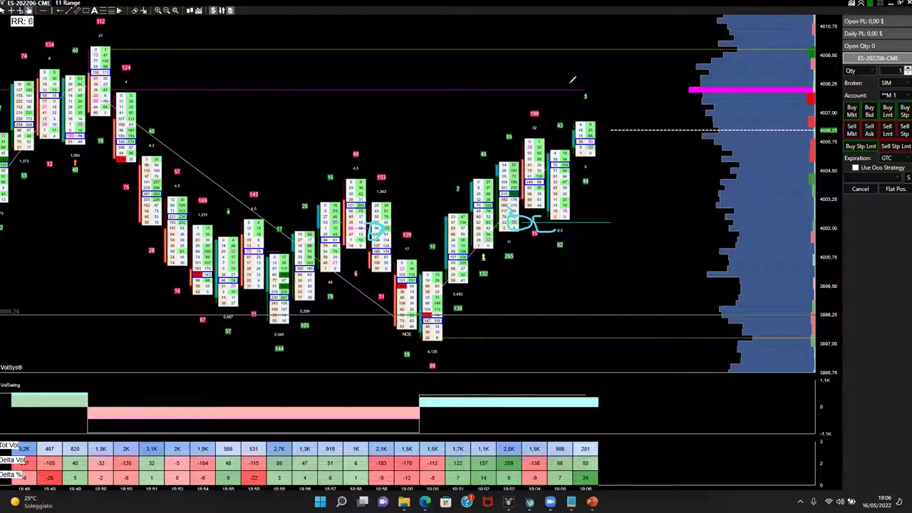
{"action": "key", "text": "Escape"}
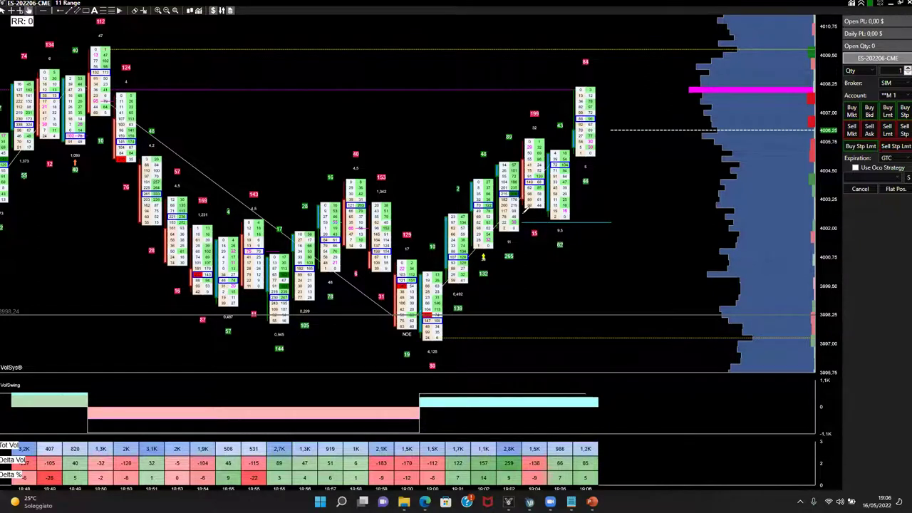
Outline the lowest footprint cells of the recent rising bars in cyan with a short handwritten note, clearing the drawings between marks
{"action": "left_click_drag", "start_coordinate": [501, 214], "coordinate": [538, 228]}
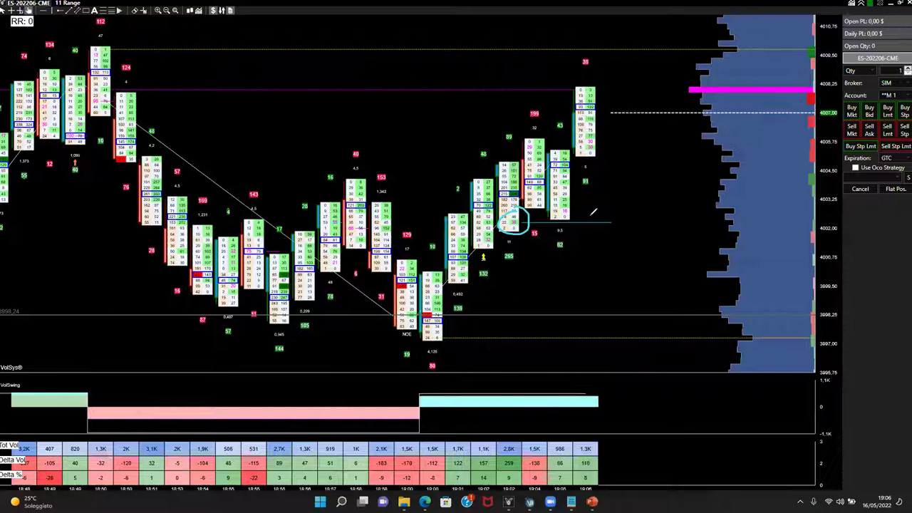
{"action": "mouse_move", "coordinate": [606, 208]}
{"action": "left_mouse_down"}
{"action": "mouse_move", "coordinate": [603, 223]}
{"action": "mouse_move", "coordinate": [621, 222]}
{"action": "mouse_move", "coordinate": [635, 208]}
{"action": "mouse_move", "coordinate": [642, 224]}
{"action": "left_mouse_up"}
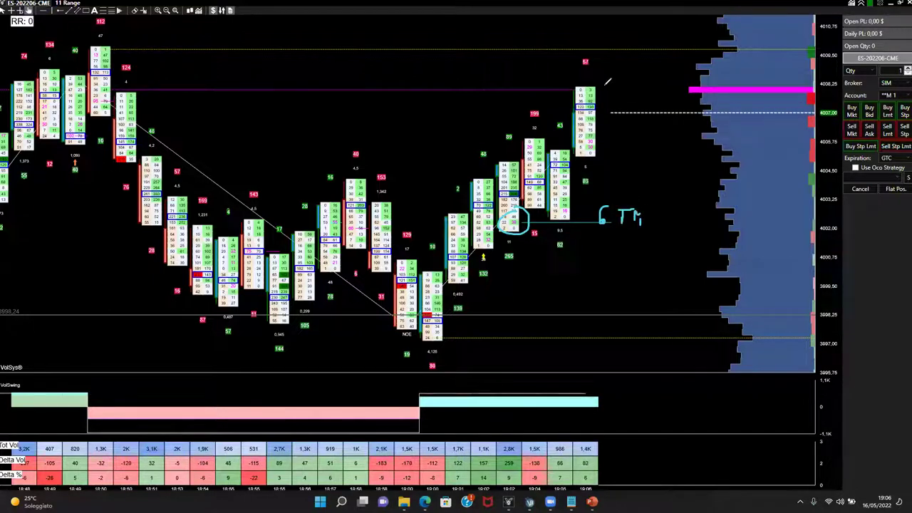
{"action": "mouse_move", "coordinate": [563, 213]}
{"action": "left_mouse_down"}
{"action": "mouse_move", "coordinate": [573, 201]}
{"action": "mouse_move", "coordinate": [573, 214]}
{"action": "mouse_move", "coordinate": [603, 211]}
{"action": "left_mouse_up"}
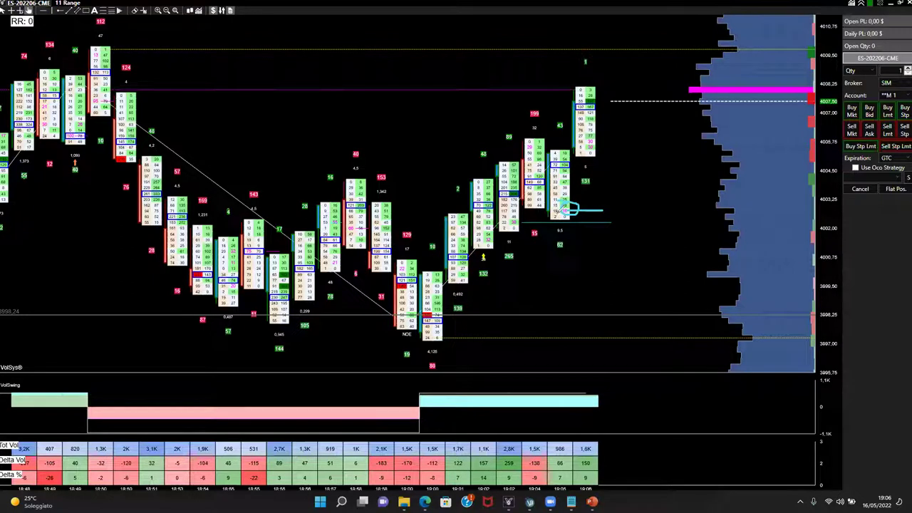
{"action": "mouse_move", "coordinate": [557, 208]}
{"action": "left_mouse_down"}
{"action": "mouse_move", "coordinate": [551, 222]}
{"action": "mouse_move", "coordinate": [563, 224]}
{"action": "mouse_move", "coordinate": [559, 212]}
{"action": "mouse_move", "coordinate": [524, 217]}
{"action": "mouse_move", "coordinate": [540, 218]}
{"action": "mouse_move", "coordinate": [534, 212]}
{"action": "left_mouse_up"}
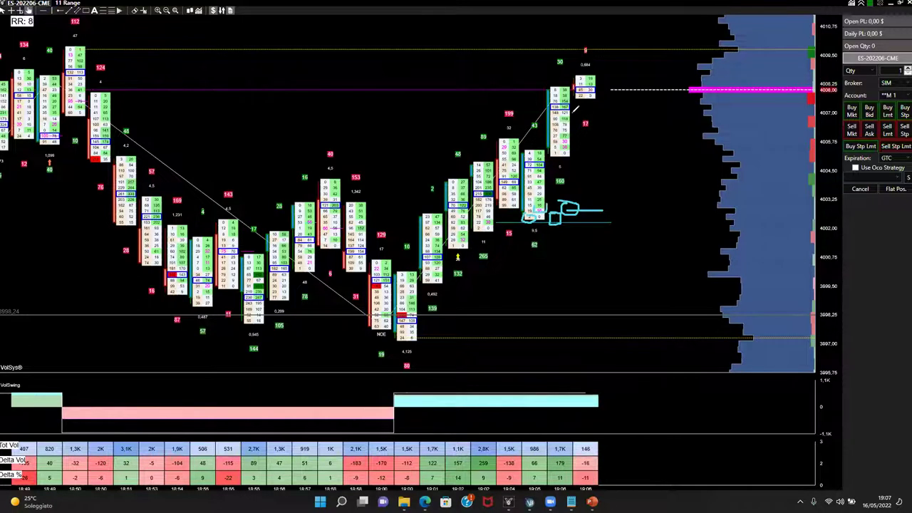
{"action": "key", "text": "Escape"}
{"action": "mouse_move", "coordinate": [531, 213]}
{"action": "left_mouse_down"}
{"action": "mouse_move", "coordinate": [524, 218]}
{"action": "mouse_move", "coordinate": [535, 221]}
{"action": "mouse_move", "coordinate": [536, 211]}
{"action": "mouse_move", "coordinate": [526, 217]}
{"action": "mouse_move", "coordinate": [542, 204]}
{"action": "mouse_move", "coordinate": [535, 214]}
{"action": "mouse_move", "coordinate": [548, 209]}
{"action": "left_mouse_up"}
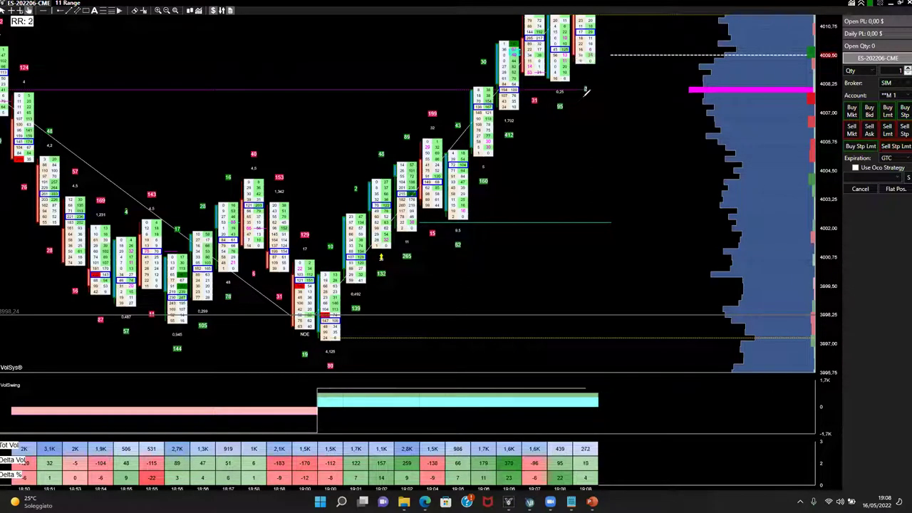
Handwrite "WALL → PRESSURE" in cyan in the empty area above the bars and enclose it in large parentheses
{"action": "scroll", "coordinate": [825, 207], "scroll_direction": "up", "scroll_amount": 2}
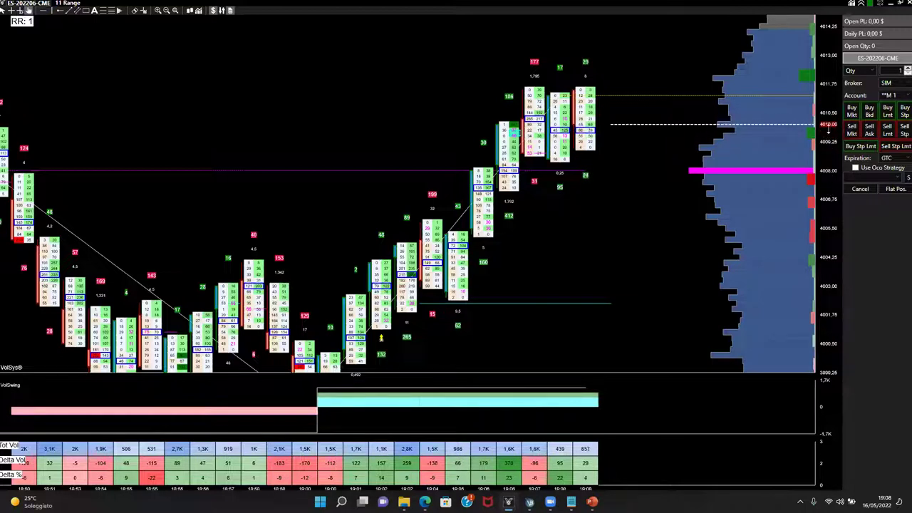
{"action": "left_click_drag", "start_coordinate": [829, 172], "coordinate": [448, 87]}
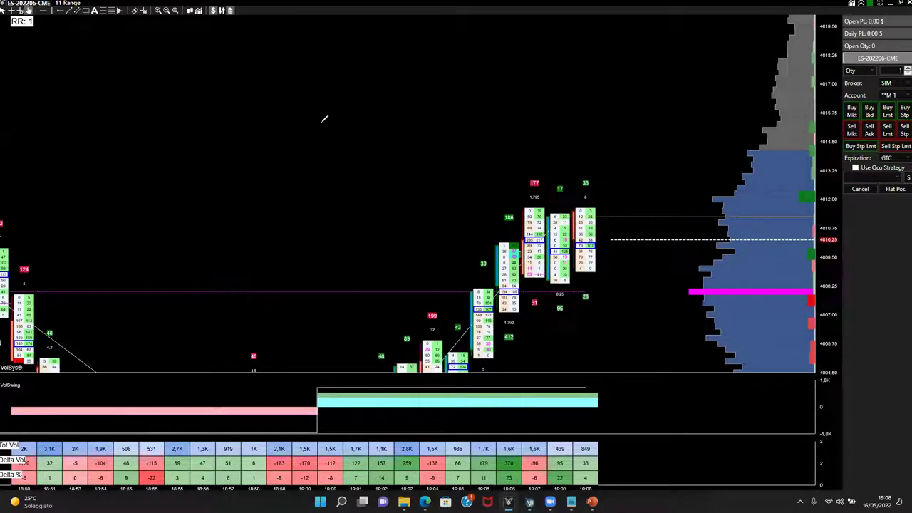
{"action": "mouse_move", "coordinate": [172, 119]}
{"action": "left_mouse_down"}
{"action": "mouse_move", "coordinate": [209, 128]}
{"action": "mouse_move", "coordinate": [221, 121]}
{"action": "mouse_move", "coordinate": [221, 135]}
{"action": "mouse_move", "coordinate": [213, 130]}
{"action": "mouse_move", "coordinate": [250, 147]}
{"action": "left_mouse_up"}
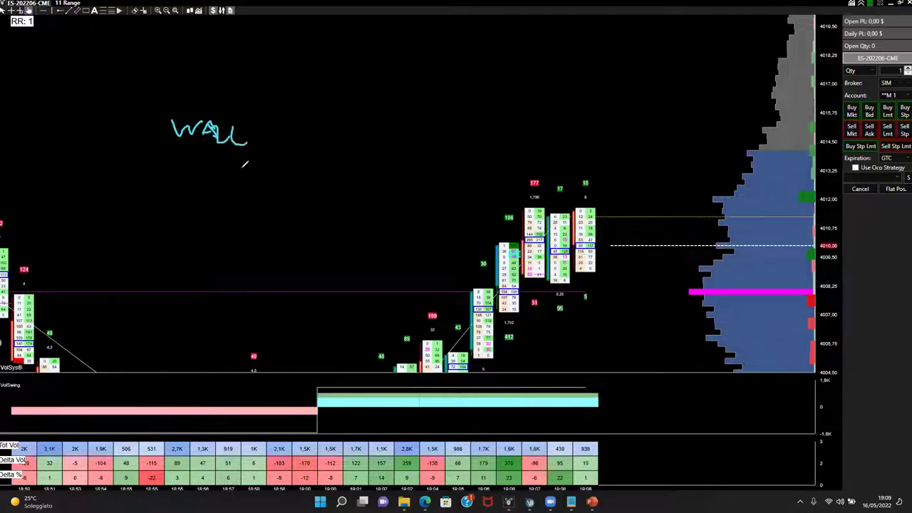
{"action": "mouse_move", "coordinate": [263, 133]}
{"action": "left_mouse_down"}
{"action": "mouse_move", "coordinate": [382, 139]}
{"action": "mouse_move", "coordinate": [410, 123]}
{"action": "mouse_move", "coordinate": [417, 139]}
{"action": "mouse_move", "coordinate": [442, 140]}
{"action": "left_mouse_up"}
{"action": "mouse_move", "coordinate": [162, 96]}
{"action": "left_mouse_down"}
{"action": "mouse_move", "coordinate": [157, 135]}
{"action": "mouse_move", "coordinate": [184, 159]}
{"action": "left_mouse_up"}
{"action": "left_click_drag", "start_coordinate": [447, 104], "coordinate": [438, 177]}
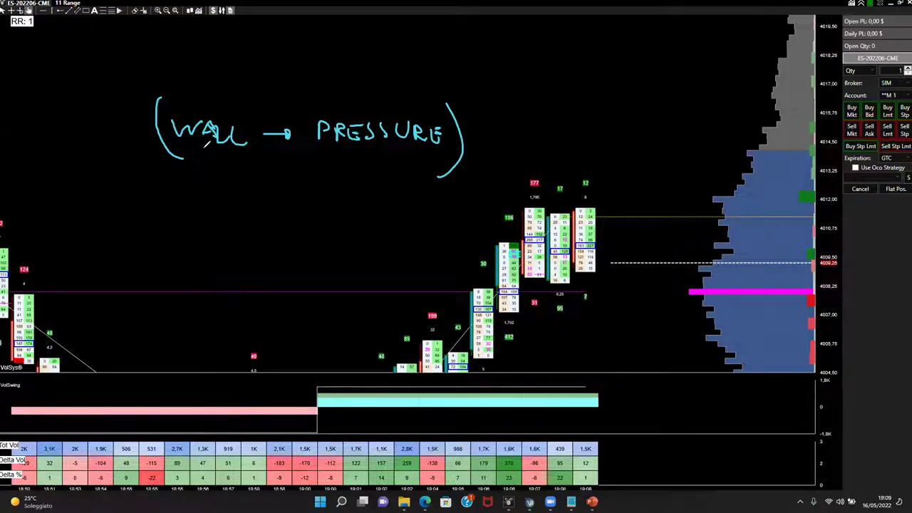
Draw an arrow from WALL to a red and a green block, box the green one, and add a vertical green line beside it
{"action": "mouse_move", "coordinate": [207, 148]}
{"action": "left_mouse_down"}
{"action": "mouse_move", "coordinate": [208, 172]}
{"action": "mouse_move", "coordinate": [223, 198]}
{"action": "left_mouse_up"}
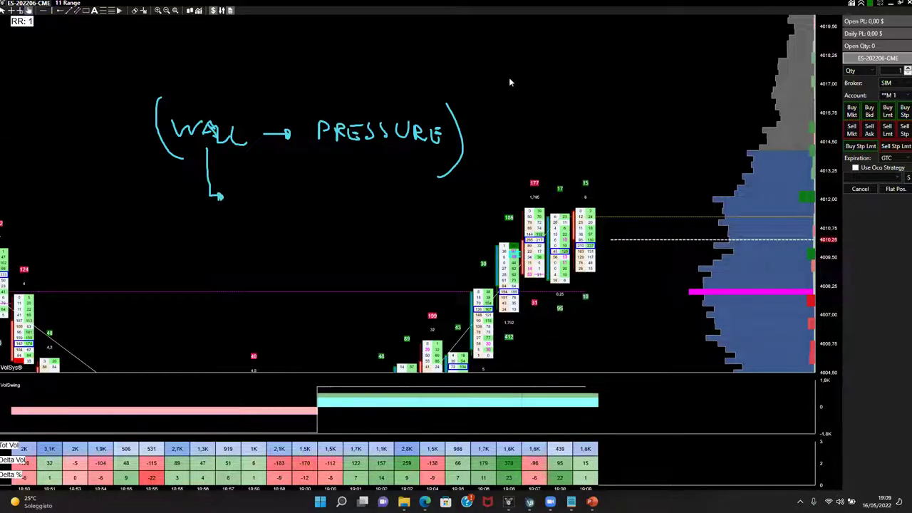
{"action": "mouse_move", "coordinate": [241, 193]}
{"action": "left_mouse_down"}
{"action": "mouse_move", "coordinate": [251, 191]}
{"action": "mouse_move", "coordinate": [250, 200]}
{"action": "left_mouse_up"}
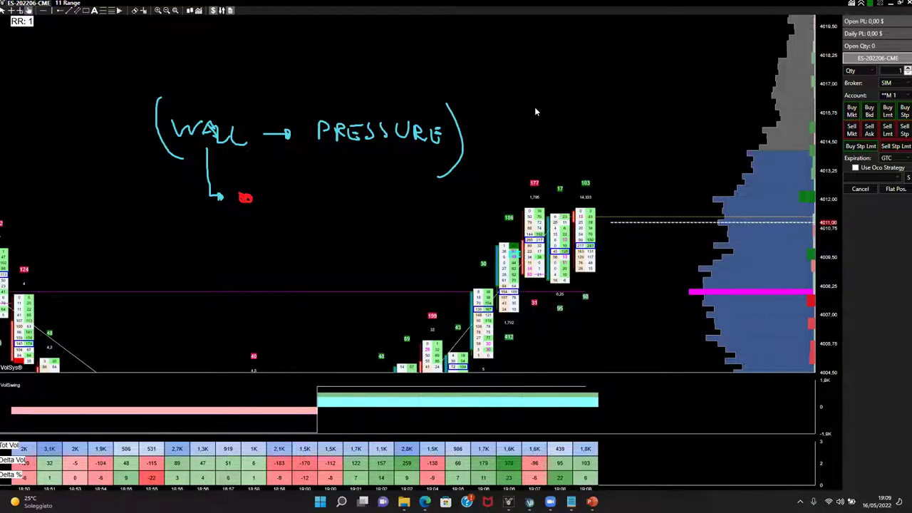
{"action": "left_click_drag", "start_coordinate": [271, 200], "coordinate": [279, 200]}
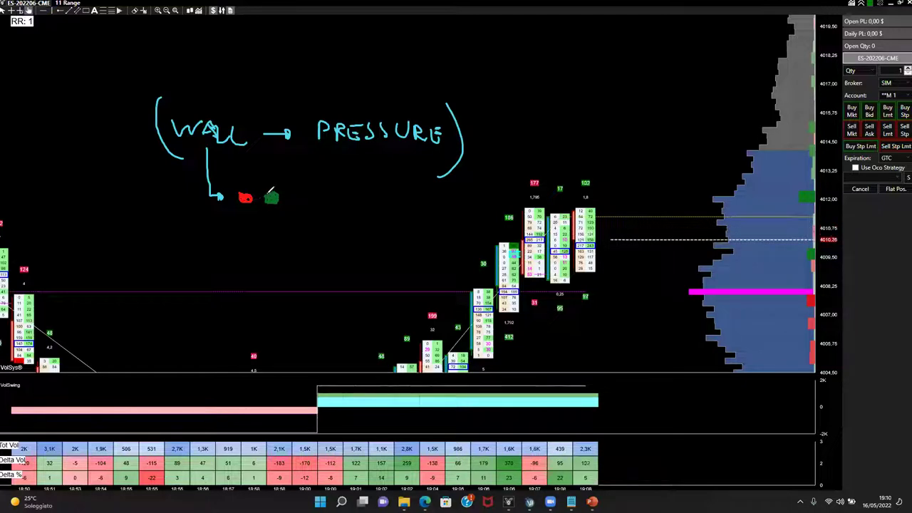
{"action": "mouse_move", "coordinate": [276, 184]}
{"action": "left_mouse_down"}
{"action": "mouse_move", "coordinate": [265, 214]}
{"action": "mouse_move", "coordinate": [293, 209]}
{"action": "mouse_move", "coordinate": [292, 195]}
{"action": "mouse_move", "coordinate": [316, 199]}
{"action": "left_mouse_up"}
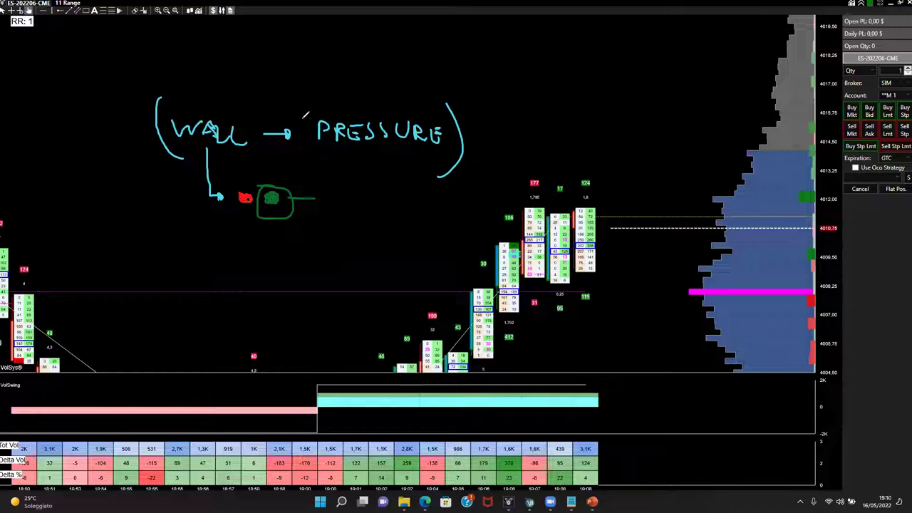
{"action": "left_click_drag", "start_coordinate": [303, 112], "coordinate": [307, 265]}
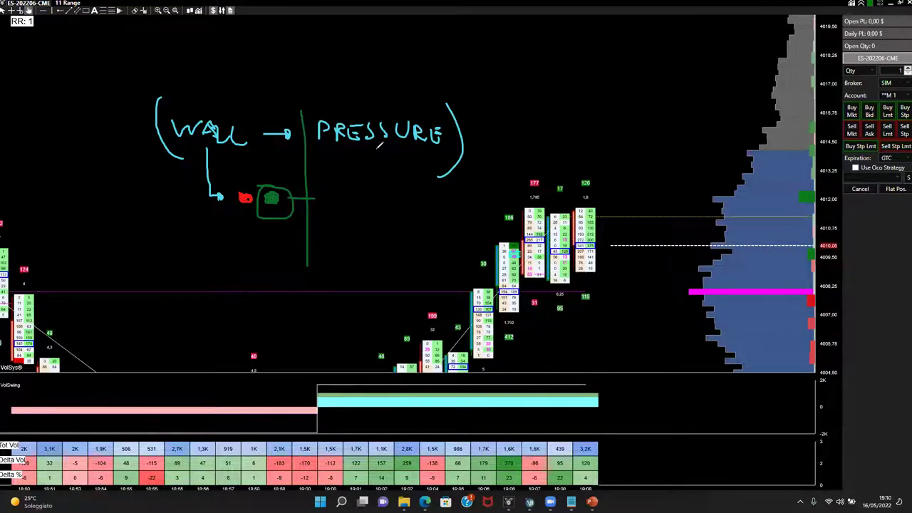
Circle footprint cells on the recent bars and box the word WALL in green, and clear all annotations
{"action": "mouse_move", "coordinate": [569, 243]}
{"action": "left_mouse_down"}
{"action": "mouse_move", "coordinate": [557, 265]}
{"action": "mouse_move", "coordinate": [570, 251]}
{"action": "left_mouse_up"}
{"action": "mouse_move", "coordinate": [571, 217]}
{"action": "left_mouse_down"}
{"action": "mouse_move", "coordinate": [558, 246]}
{"action": "mouse_move", "coordinate": [563, 275]}
{"action": "mouse_move", "coordinate": [572, 235]}
{"action": "left_mouse_up"}
{"action": "mouse_move", "coordinate": [498, 329]}
{"action": "left_mouse_down"}
{"action": "mouse_move", "coordinate": [491, 342]}
{"action": "mouse_move", "coordinate": [514, 340]}
{"action": "mouse_move", "coordinate": [506, 328]}
{"action": "left_mouse_up"}
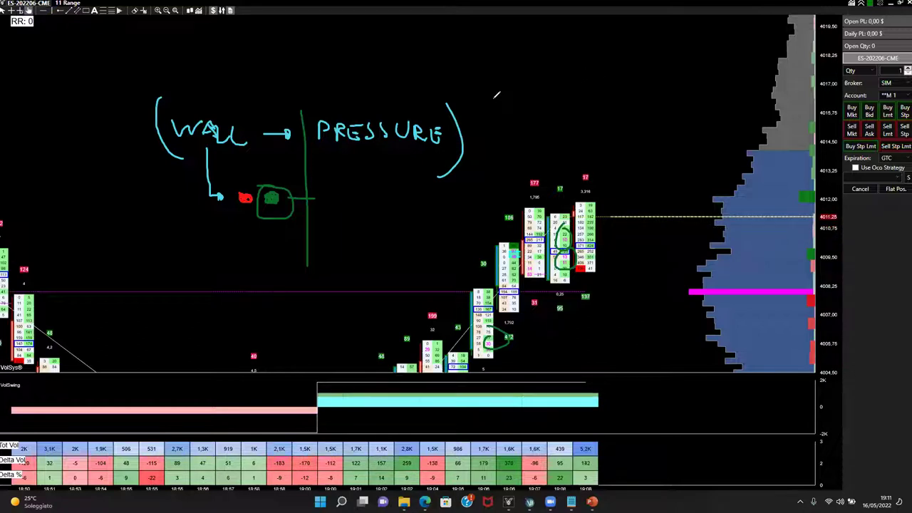
{"action": "mouse_move", "coordinate": [231, 150]}
{"action": "left_mouse_down"}
{"action": "mouse_move", "coordinate": [253, 135]}
{"action": "mouse_move", "coordinate": [153, 118]}
{"action": "left_mouse_up"}
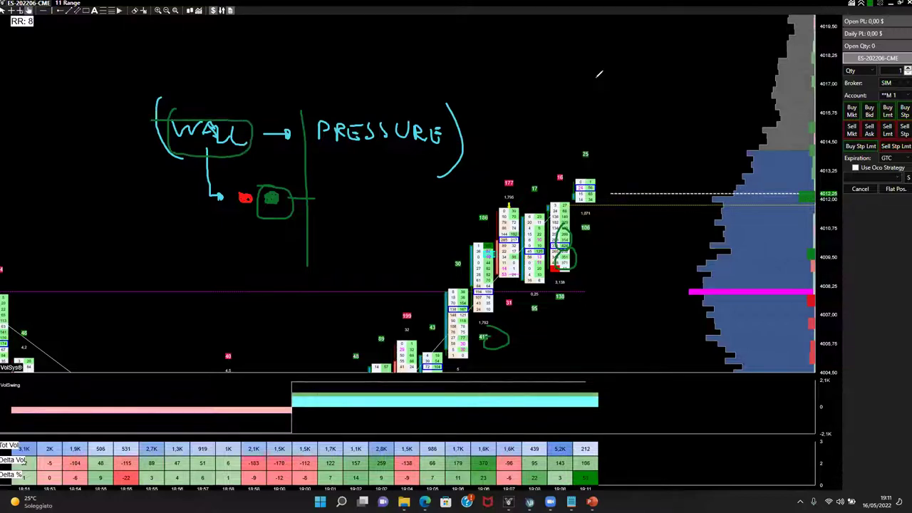
{"action": "key", "text": "Escape"}
Rescale the chart's price axis and bring the earlier bars back into view
{"action": "mouse_move", "coordinate": [828, 221]}
{"action": "left_mouse_down"}
{"action": "mouse_move", "coordinate": [827, 198]}
{"action": "mouse_move", "coordinate": [830, 212]}
{"action": "left_mouse_up"}
{"action": "double_click", "coordinate": [828, 201]}
{"action": "left_click_drag", "start_coordinate": [342, 273], "coordinate": [465, 274]}
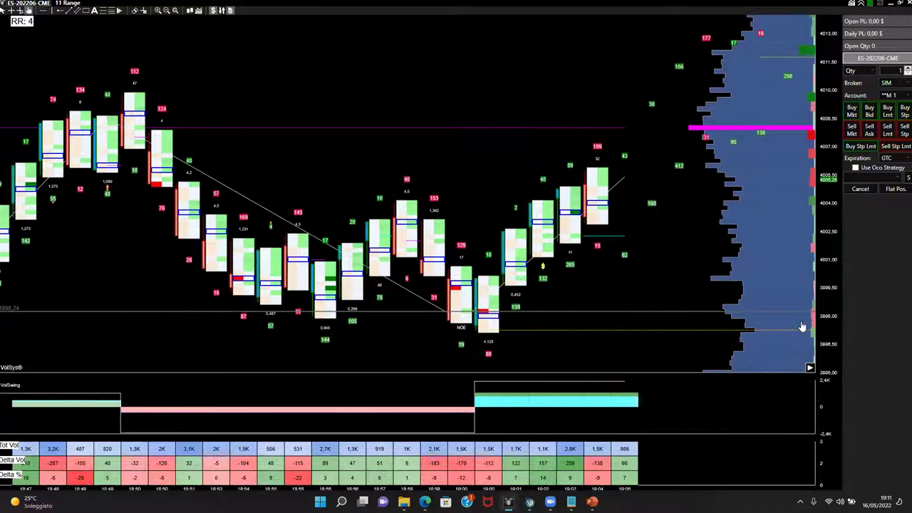
Stretch the price scale until the footprint values are readable, circle the lowest bar's cells in green, and draw an upward arrow from them
{"action": "left_click_drag", "start_coordinate": [826, 337], "coordinate": [827, 199]}
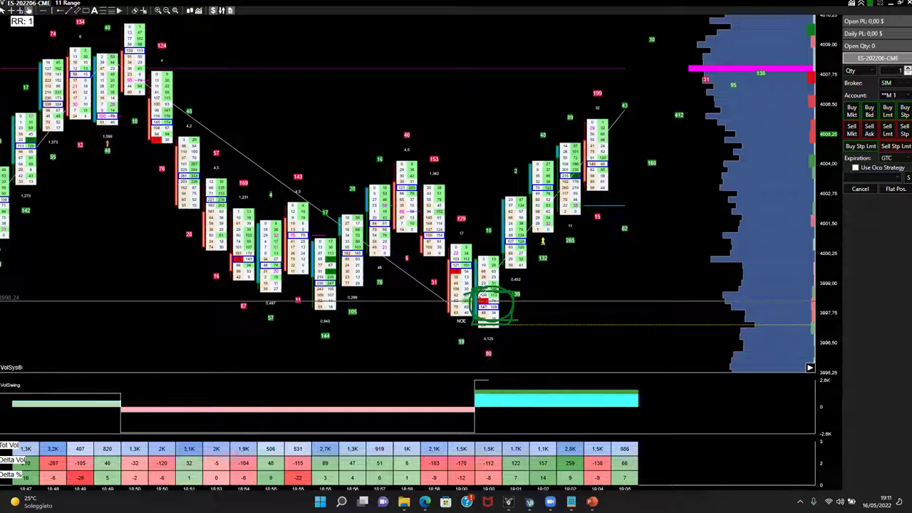
{"action": "mouse_move", "coordinate": [525, 288]}
{"action": "left_mouse_down"}
{"action": "mouse_move", "coordinate": [547, 251]}
{"action": "mouse_move", "coordinate": [560, 254]}
{"action": "left_mouse_up"}
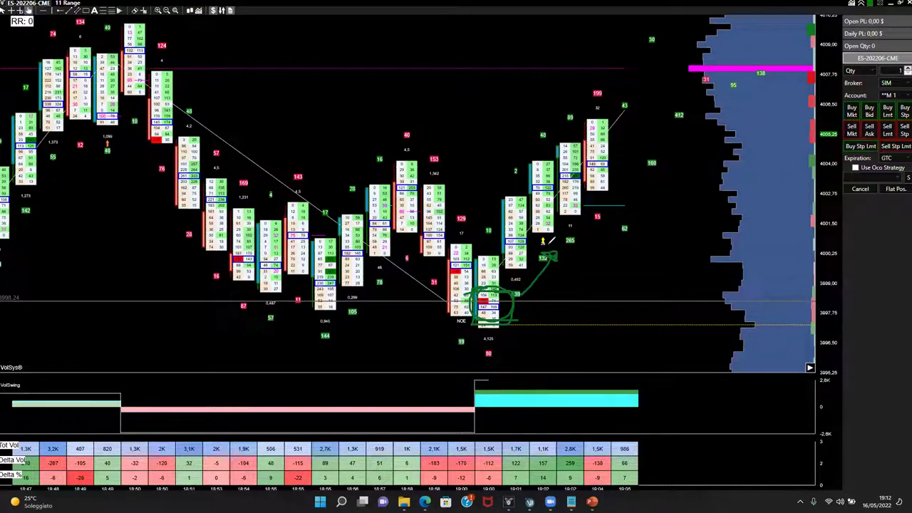
{"action": "mouse_move", "coordinate": [547, 289]}
{"action": "left_mouse_down"}
{"action": "mouse_move", "coordinate": [579, 287]}
{"action": "mouse_move", "coordinate": [605, 302]}
{"action": "left_mouse_up"}
{"action": "left_click_drag", "start_coordinate": [546, 284], "coordinate": [545, 315]}
{"action": "left_click_drag", "start_coordinate": [604, 282], "coordinate": [606, 314]}
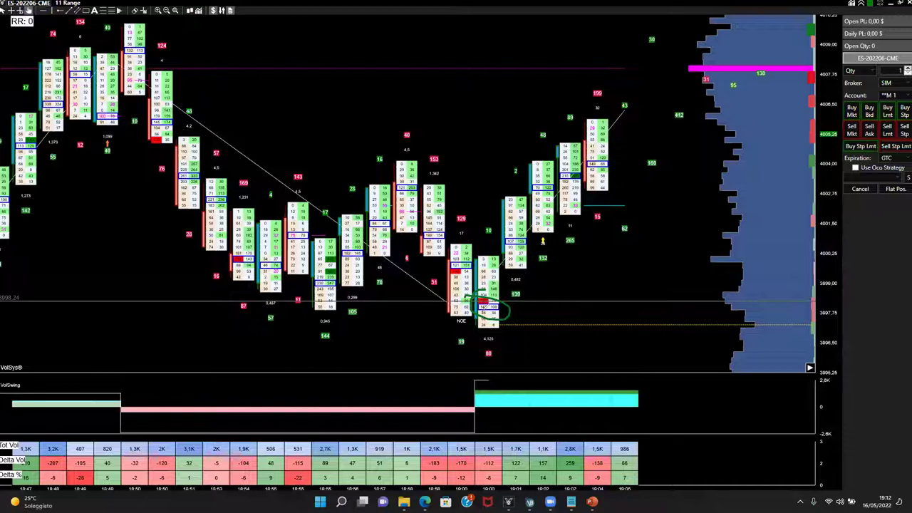
Draw a descending green arrow through the red cell of the lowest bar, circle that cell repeatedly, and clear the annotations
{"action": "mouse_move", "coordinate": [422, 213]}
{"action": "left_mouse_down"}
{"action": "mouse_move", "coordinate": [471, 303]}
{"action": "mouse_move", "coordinate": [478, 294]}
{"action": "mouse_move", "coordinate": [464, 301]}
{"action": "mouse_move", "coordinate": [490, 293]}
{"action": "left_mouse_up"}
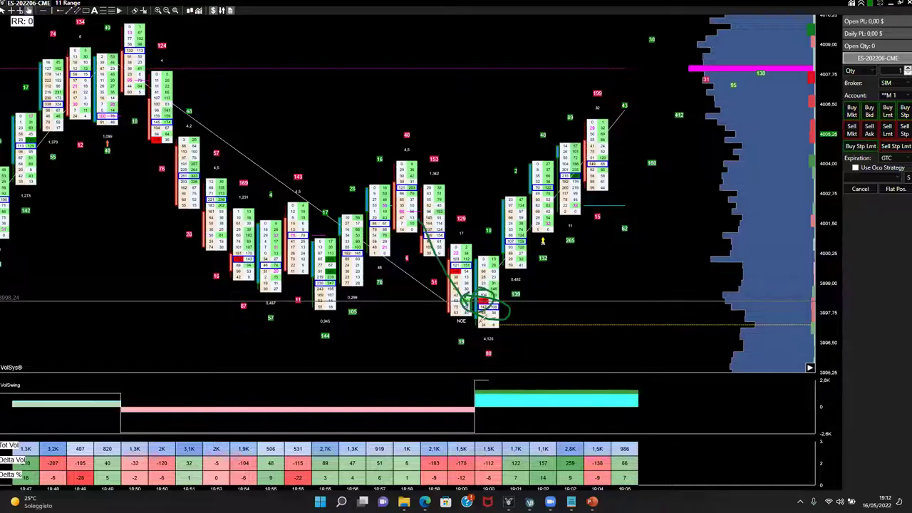
{"action": "left_click_drag", "start_coordinate": [492, 337], "coordinate": [488, 339]}
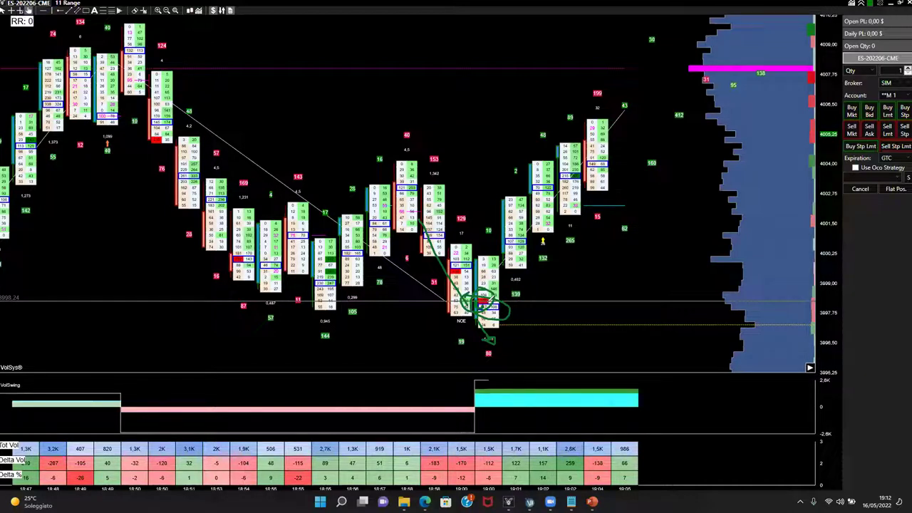
{"action": "mouse_move", "coordinate": [491, 299]}
{"action": "left_mouse_down"}
{"action": "mouse_move", "coordinate": [497, 290]}
{"action": "mouse_move", "coordinate": [477, 289]}
{"action": "mouse_move", "coordinate": [486, 309]}
{"action": "mouse_move", "coordinate": [505, 288]}
{"action": "left_mouse_up"}
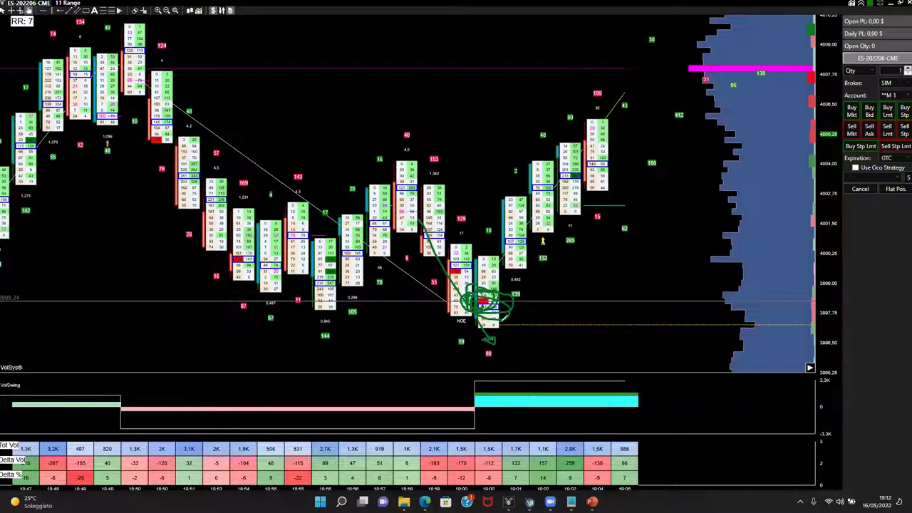
{"action": "key", "text": "Escape"}
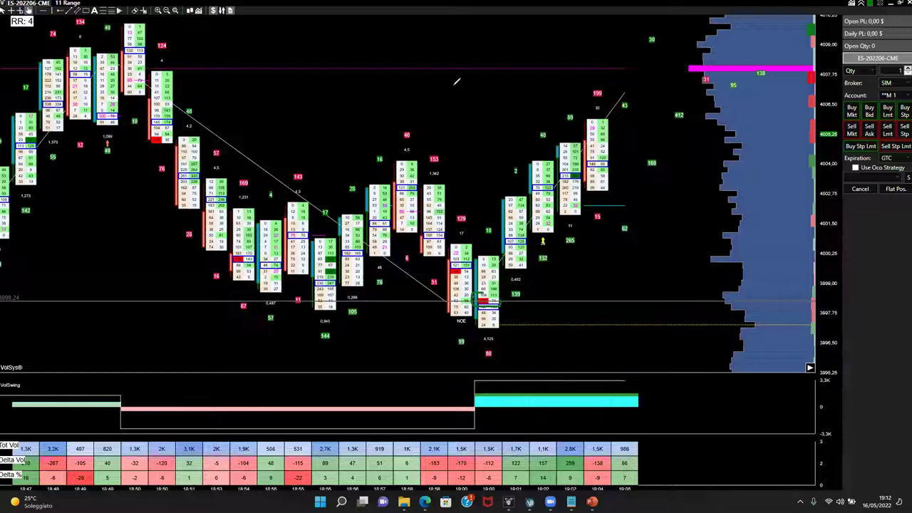
Handwrite "PASSIVE" below the bars, link it to the lowest bar's red cell, and enclose the word in large brackets
{"action": "mouse_move", "coordinate": [424, 325]}
{"action": "left_mouse_down"}
{"action": "mouse_move", "coordinate": [469, 312]}
{"action": "mouse_move", "coordinate": [457, 322]}
{"action": "mouse_move", "coordinate": [476, 299]}
{"action": "left_mouse_up"}
{"action": "mouse_move", "coordinate": [382, 313]}
{"action": "left_mouse_down"}
{"action": "mouse_move", "coordinate": [375, 332]}
{"action": "mouse_move", "coordinate": [385, 321]}
{"action": "mouse_move", "coordinate": [405, 335]}
{"action": "mouse_move", "coordinate": [425, 328]}
{"action": "mouse_move", "coordinate": [418, 319]}
{"action": "mouse_move", "coordinate": [366, 348]}
{"action": "left_mouse_up"}
{"action": "mouse_move", "coordinate": [454, 318]}
{"action": "left_mouse_down"}
{"action": "mouse_move", "coordinate": [453, 346]}
{"action": "mouse_move", "coordinate": [436, 348]}
{"action": "left_mouse_up"}
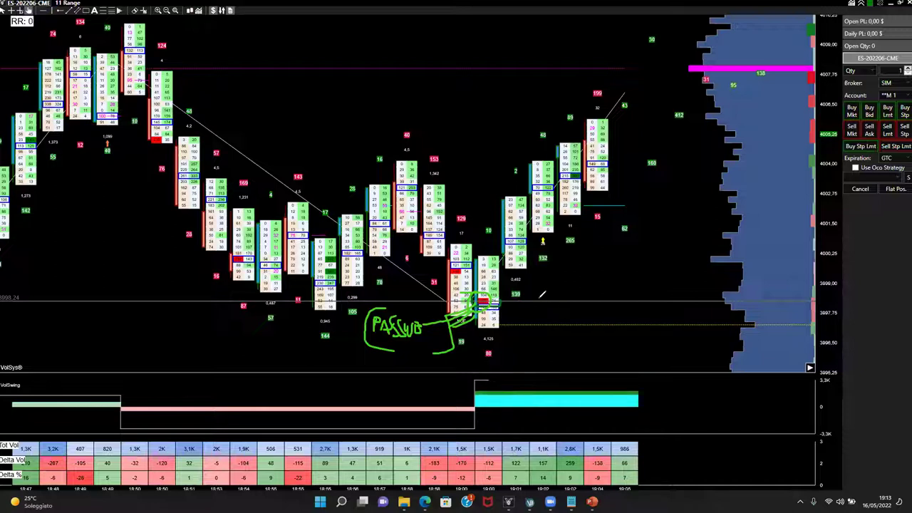
Handwrite "WALL" beside the lowest bar and draw an arrow from the bar to an underlined "ABSORPTION"
{"action": "left_click_drag", "start_coordinate": [542, 294], "coordinate": [578, 294]}
{"action": "mouse_move", "coordinate": [483, 323]}
{"action": "left_mouse_down"}
{"action": "mouse_move", "coordinate": [521, 339]}
{"action": "mouse_move", "coordinate": [514, 345]}
{"action": "mouse_move", "coordinate": [563, 338]}
{"action": "mouse_move", "coordinate": [567, 348]}
{"action": "left_mouse_up"}
{"action": "mouse_move", "coordinate": [568, 336]}
{"action": "left_mouse_down"}
{"action": "mouse_move", "coordinate": [574, 348]}
{"action": "mouse_move", "coordinate": [599, 351]}
{"action": "mouse_move", "coordinate": [609, 337]}
{"action": "mouse_move", "coordinate": [627, 338]}
{"action": "left_mouse_up"}
{"action": "left_click", "coordinate": [600, 343]}
{"action": "left_click_drag", "start_coordinate": [526, 362], "coordinate": [686, 360]}
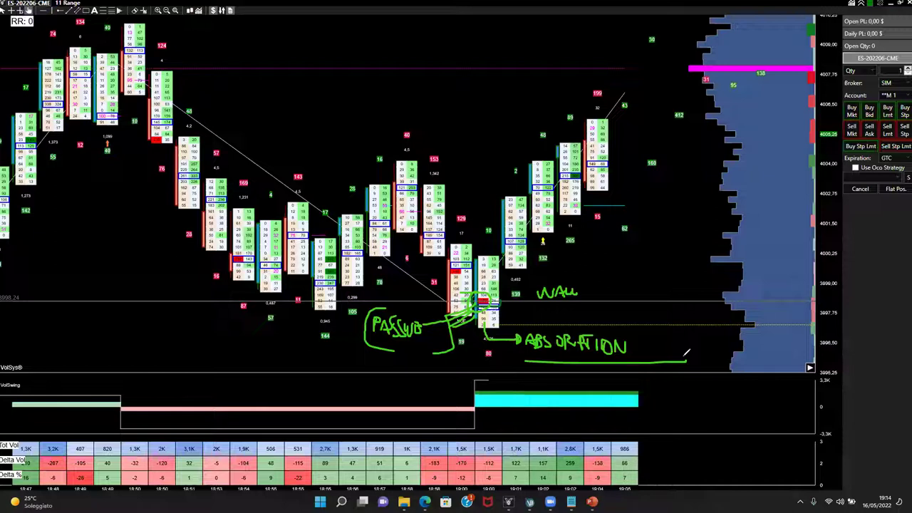
Circle "WALL", trace the decline down to the lowest bars and circle their cells, and clear all annotations
{"action": "mouse_move", "coordinate": [545, 277]}
{"action": "left_mouse_down"}
{"action": "mouse_move", "coordinate": [536, 280]}
{"action": "mouse_move", "coordinate": [553, 272]}
{"action": "left_mouse_up"}
{"action": "left_click_drag", "start_coordinate": [408, 187], "coordinate": [463, 284]}
{"action": "mouse_move", "coordinate": [474, 330]}
{"action": "left_mouse_down"}
{"action": "mouse_move", "coordinate": [490, 285]}
{"action": "mouse_move", "coordinate": [482, 322]}
{"action": "mouse_move", "coordinate": [511, 308]}
{"action": "left_mouse_up"}
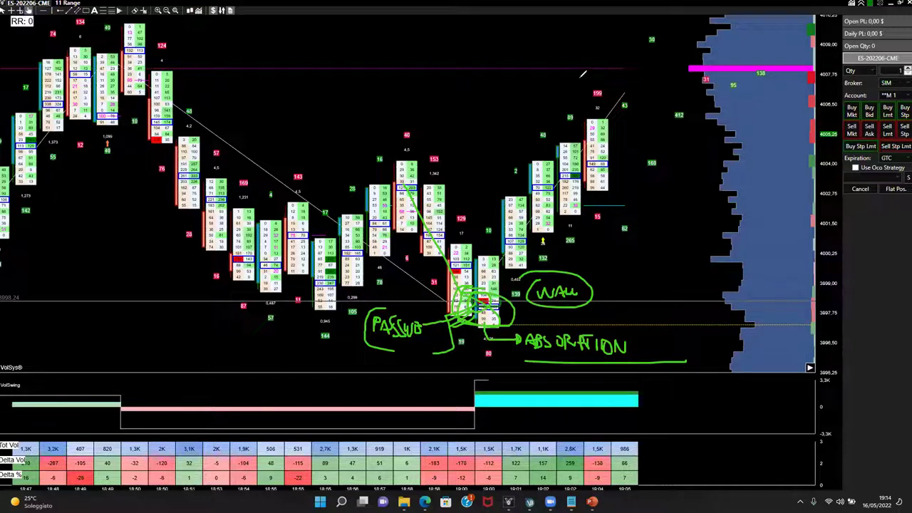
{"action": "key", "text": "e"}
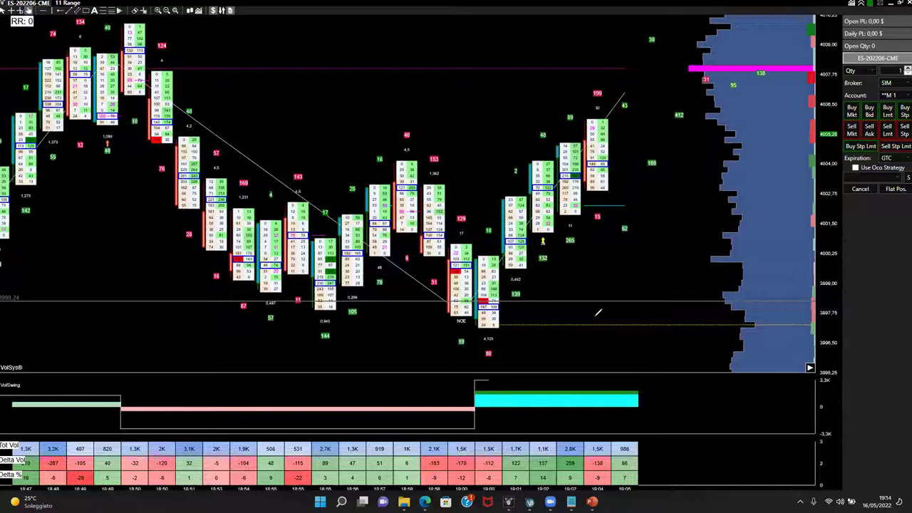
Circle the two lowest bars in green, and draw a horizontal line and an upward-curving arrow beside them
{"action": "mouse_move", "coordinate": [505, 294]}
{"action": "left_mouse_down"}
{"action": "mouse_move", "coordinate": [463, 295]}
{"action": "mouse_move", "coordinate": [457, 335]}
{"action": "mouse_move", "coordinate": [517, 296]}
{"action": "mouse_move", "coordinate": [497, 280]}
{"action": "left_mouse_up"}
{"action": "mouse_move", "coordinate": [531, 315]}
{"action": "left_mouse_down"}
{"action": "mouse_move", "coordinate": [510, 293]}
{"action": "mouse_move", "coordinate": [573, 302]}
{"action": "left_mouse_up"}
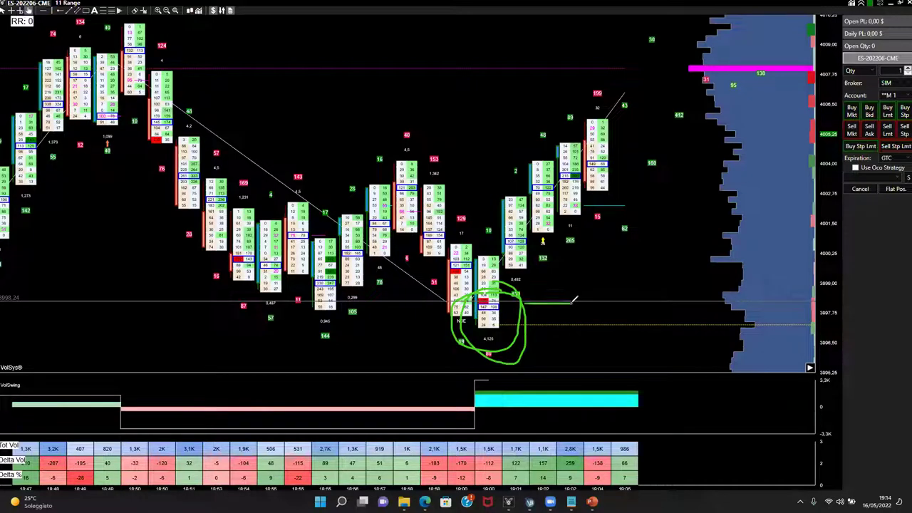
{"action": "mouse_move", "coordinate": [492, 284]}
{"action": "left_mouse_down"}
{"action": "mouse_move", "coordinate": [459, 335]}
{"action": "mouse_move", "coordinate": [507, 292]}
{"action": "mouse_move", "coordinate": [547, 290]}
{"action": "mouse_move", "coordinate": [605, 257]}
{"action": "left_mouse_up"}
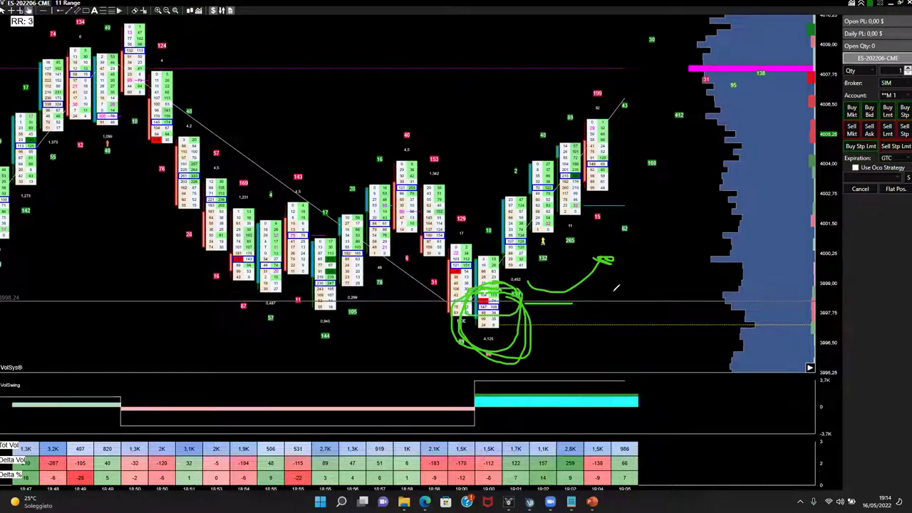
Handwrite "SUPPORT" inside two boxes beside the circled bars, point an arrow at the bars, and clear the annotations
{"action": "mouse_move", "coordinate": [614, 291]}
{"action": "left_mouse_down"}
{"action": "mouse_move", "coordinate": [603, 303]}
{"action": "mouse_move", "coordinate": [649, 288]}
{"action": "mouse_move", "coordinate": [651, 297]}
{"action": "mouse_move", "coordinate": [911, 30]}
{"action": "left_mouse_up"}
{"action": "key", "text": "ctrl+z"}
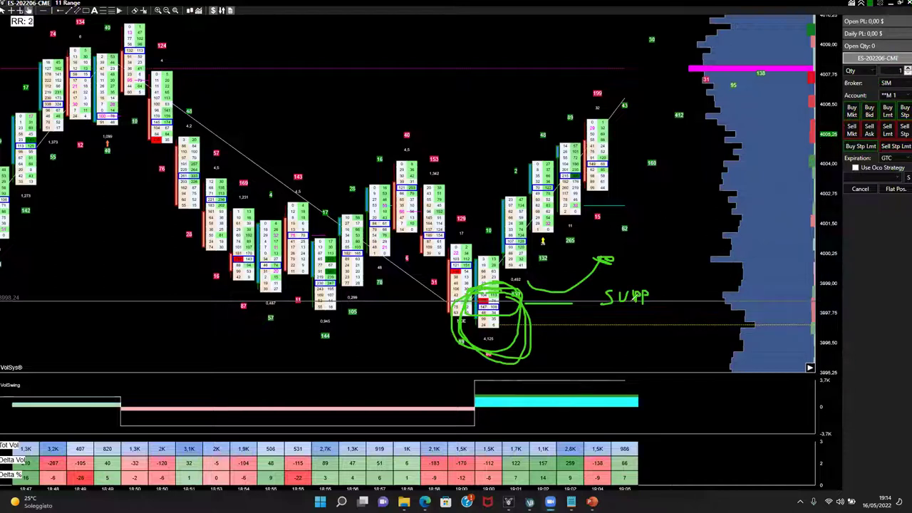
{"action": "mouse_move", "coordinate": [651, 288]}
{"action": "left_mouse_down"}
{"action": "mouse_move", "coordinate": [653, 303]}
{"action": "mouse_move", "coordinate": [668, 288]}
{"action": "mouse_move", "coordinate": [666, 305]}
{"action": "mouse_move", "coordinate": [677, 307]}
{"action": "mouse_move", "coordinate": [683, 288]}
{"action": "left_mouse_up"}
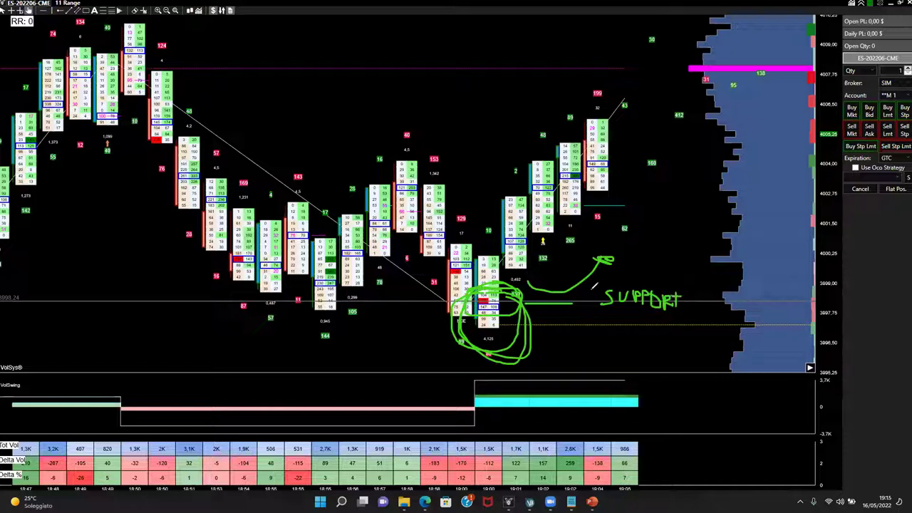
{"action": "mouse_move", "coordinate": [593, 287]}
{"action": "left_mouse_down"}
{"action": "mouse_move", "coordinate": [644, 312]}
{"action": "mouse_move", "coordinate": [690, 288]}
{"action": "mouse_move", "coordinate": [594, 285]}
{"action": "left_mouse_up"}
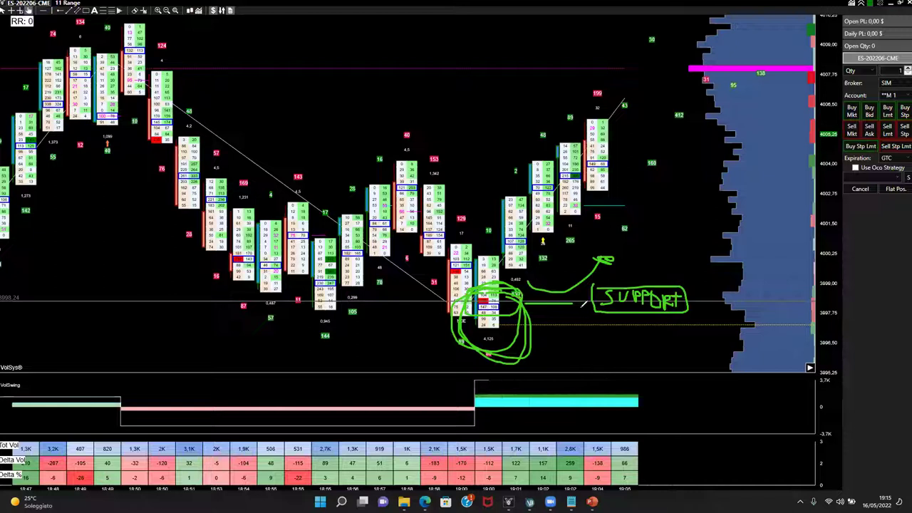
{"action": "mouse_move", "coordinate": [575, 314]}
{"action": "left_mouse_down"}
{"action": "mouse_move", "coordinate": [725, 308]}
{"action": "mouse_move", "coordinate": [682, 271]}
{"action": "mouse_move", "coordinate": [585, 280]}
{"action": "mouse_move", "coordinate": [582, 330]}
{"action": "mouse_move", "coordinate": [589, 321]}
{"action": "left_mouse_up"}
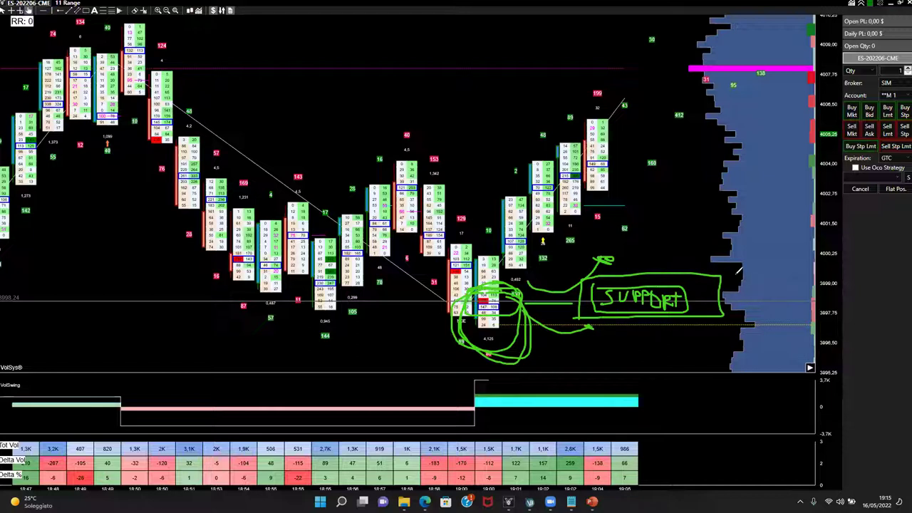
{"action": "left_click_drag", "start_coordinate": [390, 331], "coordinate": [436, 314]}
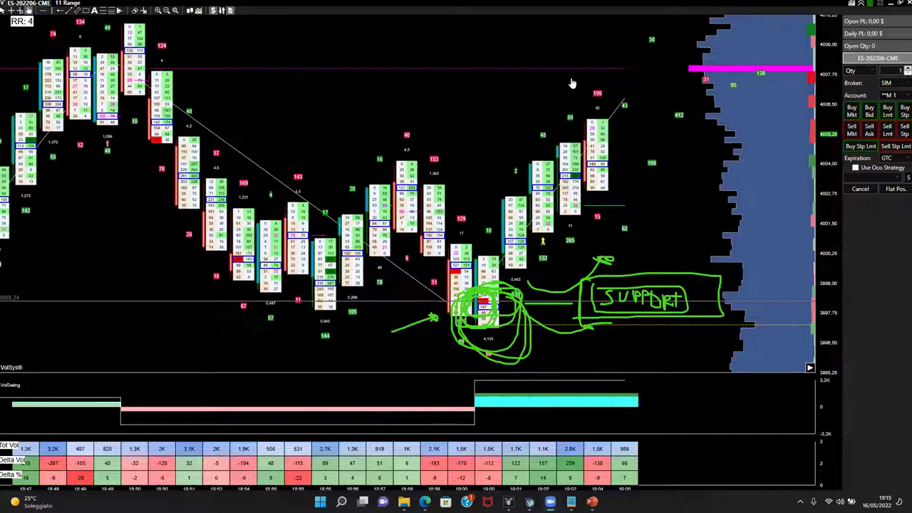
{"action": "key", "text": "Escape"}
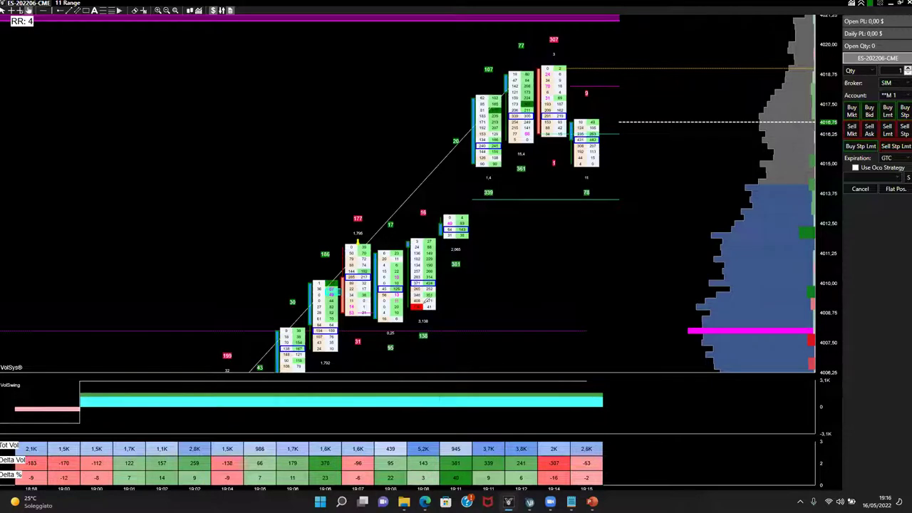
Bring the recent rising bars into view, trace the upswing in green, and circle the three-bar consolidation at its end
{"action": "mouse_move", "coordinate": [392, 289]}
{"action": "left_mouse_down"}
{"action": "mouse_move", "coordinate": [392, 326]}
{"action": "mouse_move", "coordinate": [465, 304]}
{"action": "mouse_move", "coordinate": [409, 303]}
{"action": "mouse_move", "coordinate": [385, 316]}
{"action": "mouse_move", "coordinate": [425, 340]}
{"action": "left_mouse_up"}
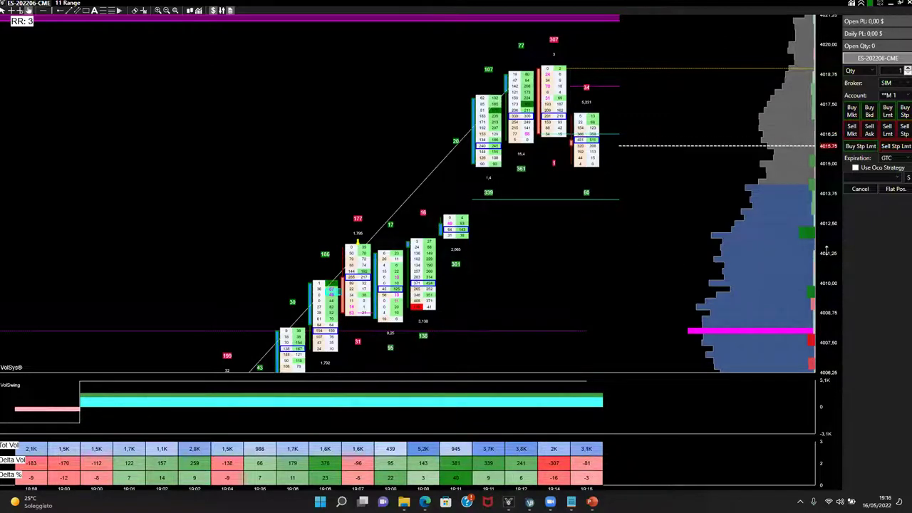
{"action": "left_click_drag", "start_coordinate": [831, 230], "coordinate": [737, 201]}
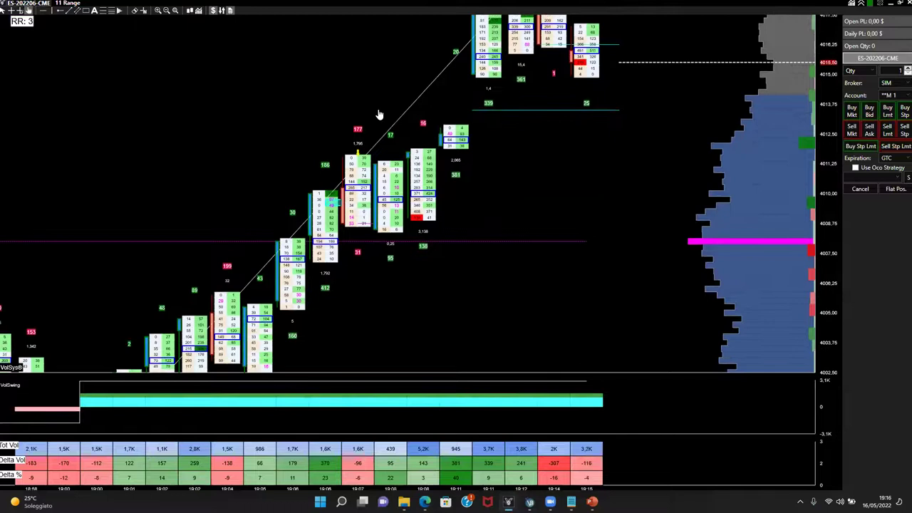
{"action": "mouse_move", "coordinate": [208, 300]}
{"action": "left_mouse_down"}
{"action": "mouse_move", "coordinate": [347, 152]}
{"action": "mouse_move", "coordinate": [353, 203]}
{"action": "mouse_move", "coordinate": [372, 181]}
{"action": "mouse_move", "coordinate": [392, 219]}
{"action": "mouse_move", "coordinate": [420, 152]}
{"action": "mouse_move", "coordinate": [412, 150]}
{"action": "mouse_move", "coordinate": [354, 218]}
{"action": "mouse_move", "coordinate": [463, 207]}
{"action": "mouse_move", "coordinate": [412, 147]}
{"action": "mouse_move", "coordinate": [367, 146]}
{"action": "left_mouse_up"}
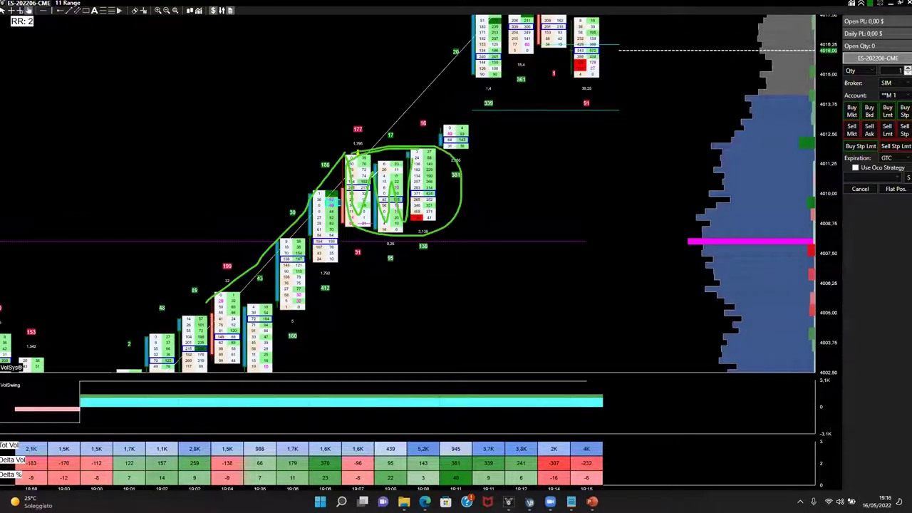
Replace the markings with a circle around the consolidation's red cell and two upward arrows from it, and clear the chart
{"action": "mouse_move", "coordinate": [436, 217]}
{"action": "left_mouse_down"}
{"action": "mouse_move", "coordinate": [414, 218]}
{"action": "mouse_move", "coordinate": [412, 207]}
{"action": "mouse_move", "coordinate": [429, 239]}
{"action": "mouse_move", "coordinate": [402, 213]}
{"action": "mouse_move", "coordinate": [418, 227]}
{"action": "mouse_move", "coordinate": [410, 243]}
{"action": "mouse_move", "coordinate": [420, 249]}
{"action": "mouse_move", "coordinate": [421, 209]}
{"action": "mouse_move", "coordinate": [416, 237]}
{"action": "mouse_move", "coordinate": [389, 230]}
{"action": "mouse_move", "coordinate": [453, 174]}
{"action": "mouse_move", "coordinate": [449, 187]}
{"action": "mouse_move", "coordinate": [443, 151]}
{"action": "left_mouse_up"}
{"action": "key", "text": "e"}
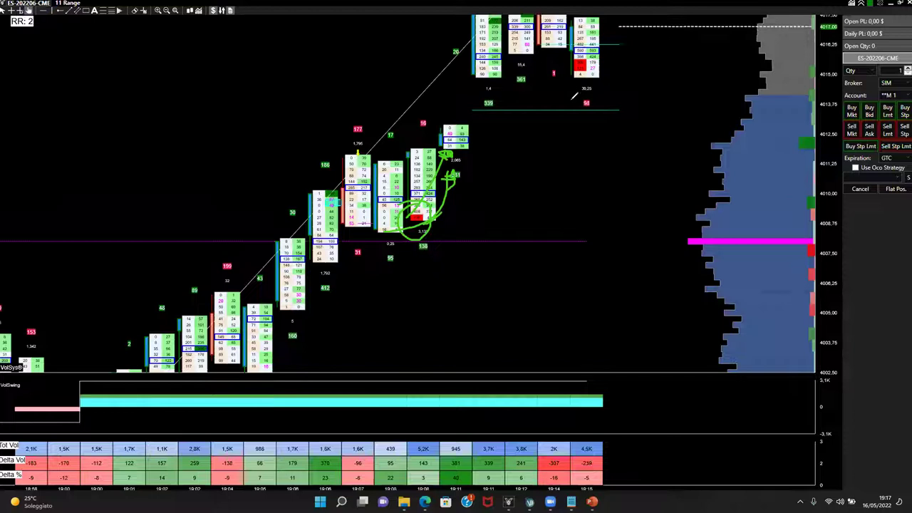
{"action": "key", "text": "Escape"}
Bring the newest bars into view, circle the latest bar's red cells with an upward arrow, and label their bounded zone "SUP."
{"action": "left_click_drag", "start_coordinate": [639, 130], "coordinate": [591, 285]}
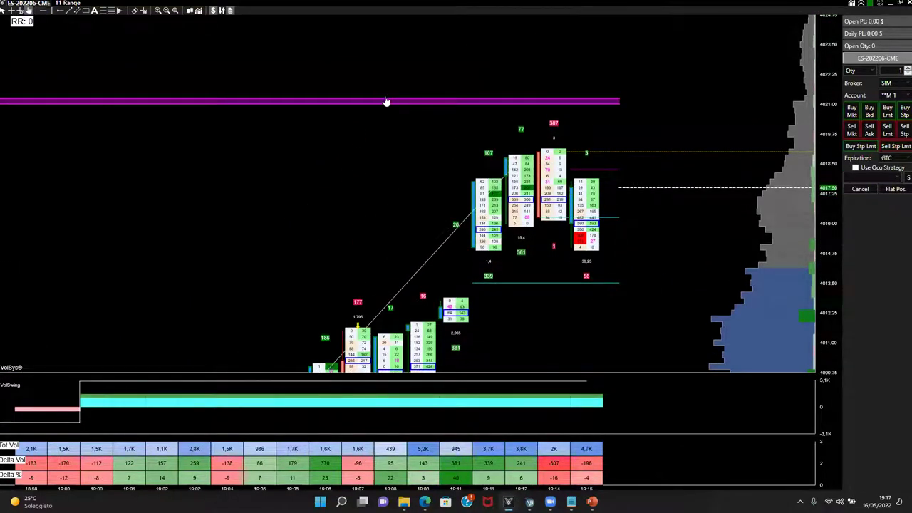
{"action": "mouse_move", "coordinate": [574, 225]}
{"action": "left_mouse_down"}
{"action": "mouse_move", "coordinate": [623, 259]}
{"action": "mouse_move", "coordinate": [546, 250]}
{"action": "mouse_move", "coordinate": [579, 232]}
{"action": "mouse_move", "coordinate": [580, 210]}
{"action": "mouse_move", "coordinate": [617, 184]}
{"action": "mouse_move", "coordinate": [592, 216]}
{"action": "mouse_move", "coordinate": [608, 184]}
{"action": "left_mouse_up"}
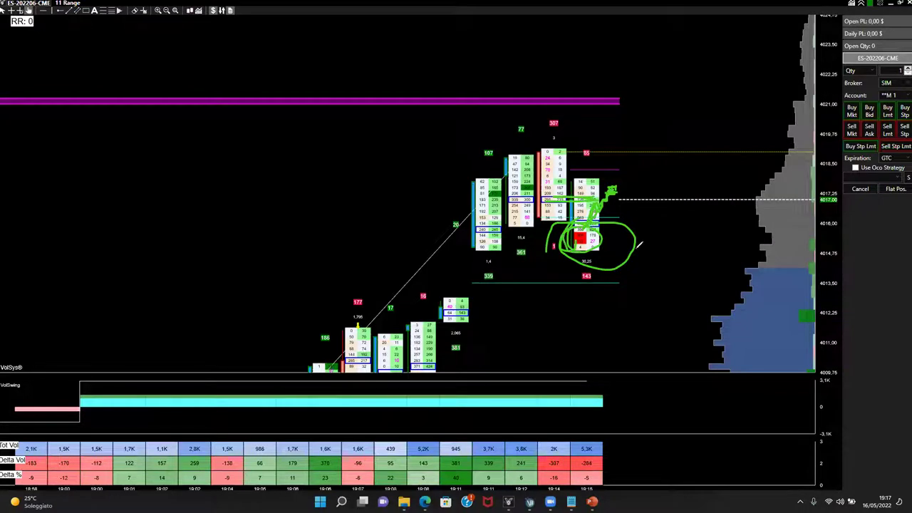
{"action": "mouse_move", "coordinate": [602, 227]}
{"action": "left_mouse_down"}
{"action": "mouse_move", "coordinate": [652, 227]}
{"action": "mouse_move", "coordinate": [635, 250]}
{"action": "mouse_move", "coordinate": [687, 236]}
{"action": "mouse_move", "coordinate": [701, 239]}
{"action": "mouse_move", "coordinate": [694, 244]}
{"action": "left_mouse_up"}
{"action": "left_click", "coordinate": [704, 251]}
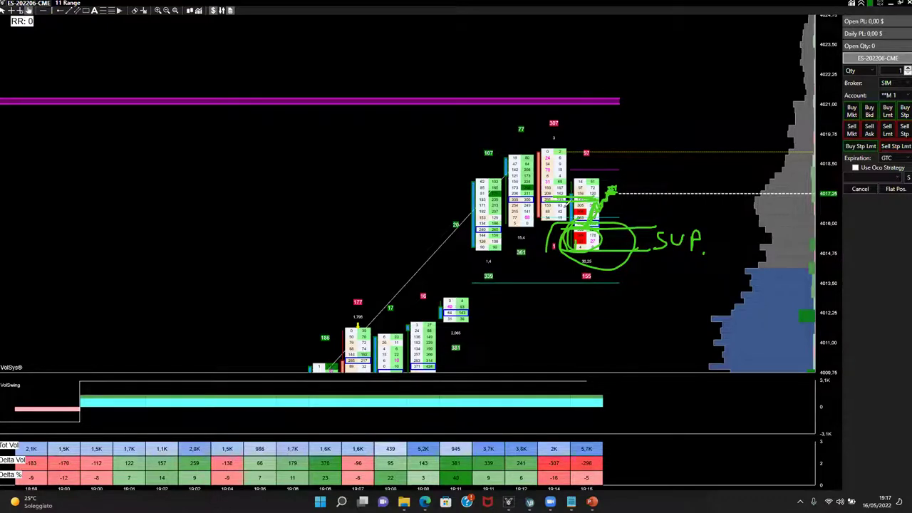
{"action": "key", "text": "Escape"}
Circle the red cells of the high-volume bar, draw horizontal lines along the zone's lower edge, and clear the annotations
{"action": "left_click_drag", "start_coordinate": [548, 205], "coordinate": [586, 261]}
{"action": "mouse_move", "coordinate": [560, 204]}
{"action": "left_mouse_down"}
{"action": "mouse_move", "coordinate": [536, 220]}
{"action": "mouse_move", "coordinate": [592, 211]}
{"action": "mouse_move", "coordinate": [565, 202]}
{"action": "left_mouse_up"}
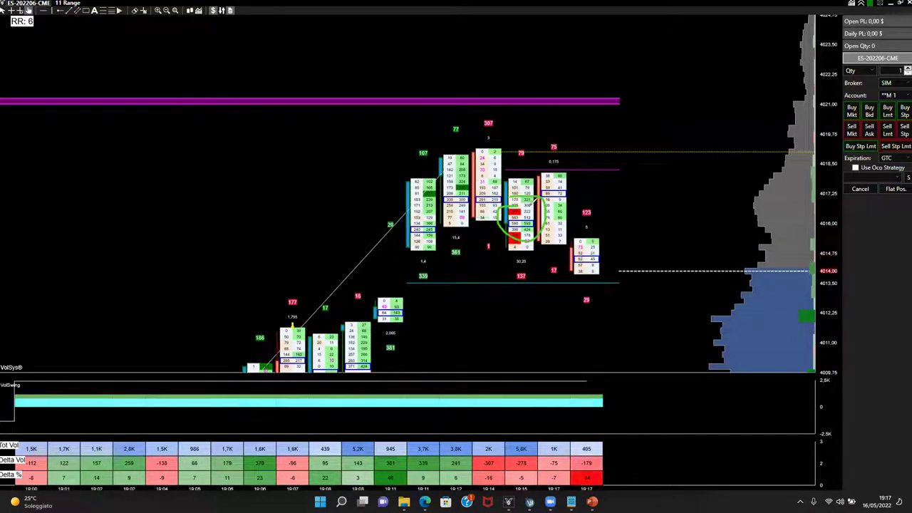
{"action": "mouse_move", "coordinate": [531, 213]}
{"action": "left_mouse_down"}
{"action": "mouse_move", "coordinate": [512, 239]}
{"action": "mouse_move", "coordinate": [485, 238]}
{"action": "mouse_move", "coordinate": [602, 249]}
{"action": "mouse_move", "coordinate": [563, 255]}
{"action": "left_mouse_up"}
{"action": "left_click_drag", "start_coordinate": [603, 248], "coordinate": [640, 248]}
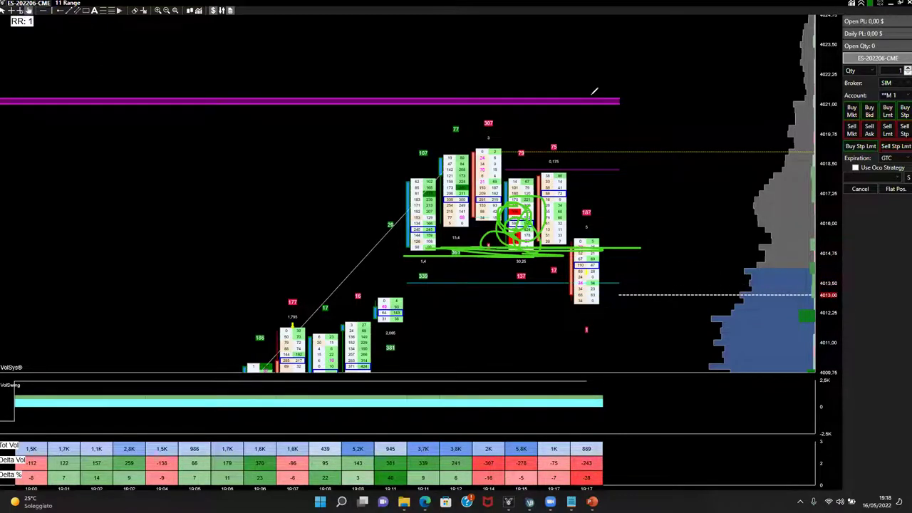
{"action": "key", "text": "e"}
Point a green arrow at the bar with the red cells, outline the bar that follows, and frame the red cells
{"action": "mouse_move", "coordinate": [507, 203]}
{"action": "left_mouse_down"}
{"action": "mouse_move", "coordinate": [528, 260]}
{"action": "mouse_move", "coordinate": [514, 197]}
{"action": "left_mouse_up"}
{"action": "left_click_drag", "start_coordinate": [425, 273], "coordinate": [453, 257]}
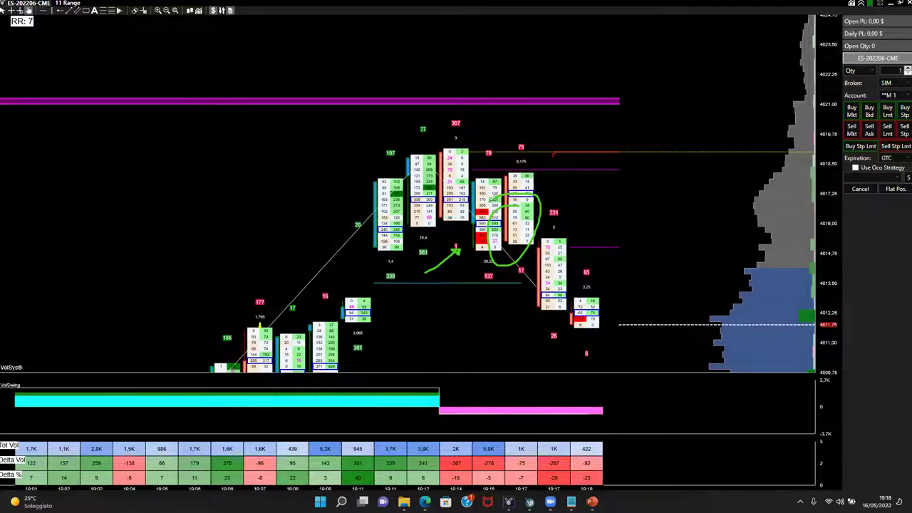
{"action": "left_click_drag", "start_coordinate": [481, 198], "coordinate": [470, 238]}
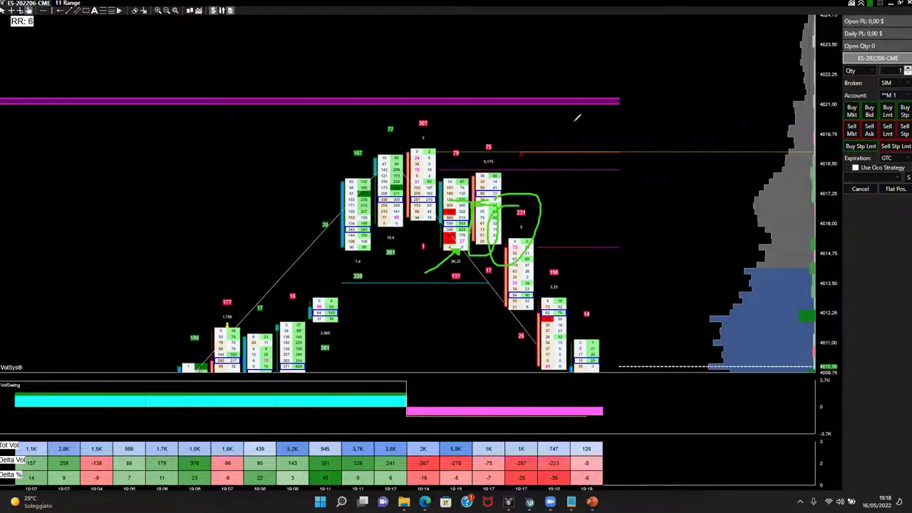
{"action": "mouse_move", "coordinate": [448, 206]}
{"action": "left_mouse_down"}
{"action": "mouse_move", "coordinate": [430, 249]}
{"action": "mouse_move", "coordinate": [452, 259]}
{"action": "mouse_move", "coordinate": [464, 201]}
{"action": "mouse_move", "coordinate": [436, 203]}
{"action": "mouse_move", "coordinate": [431, 213]}
{"action": "mouse_move", "coordinate": [436, 255]}
{"action": "mouse_move", "coordinate": [464, 248]}
{"action": "left_mouse_up"}
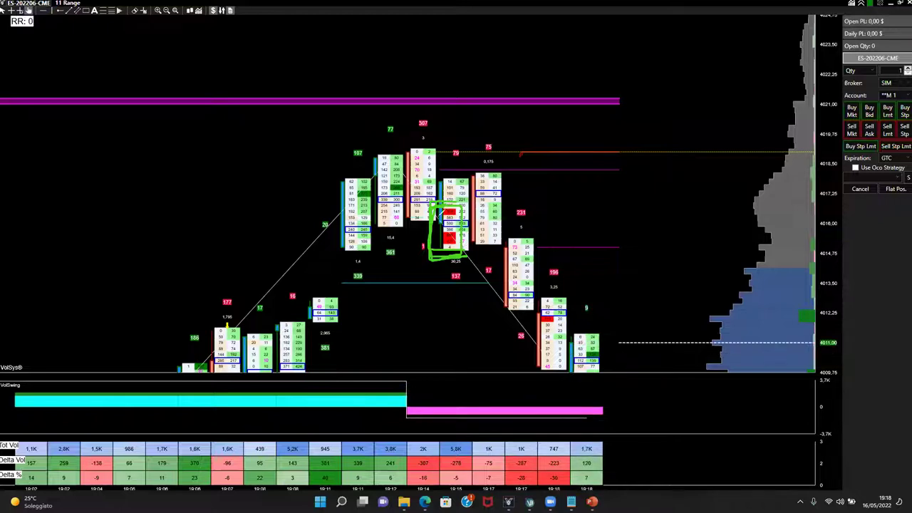
{"action": "mouse_move", "coordinate": [441, 246]}
{"action": "left_mouse_down"}
{"action": "mouse_move", "coordinate": [469, 246]}
{"action": "mouse_move", "coordinate": [467, 201]}
{"action": "mouse_move", "coordinate": [427, 198]}
{"action": "mouse_move", "coordinate": [436, 205]}
{"action": "left_mouse_up"}
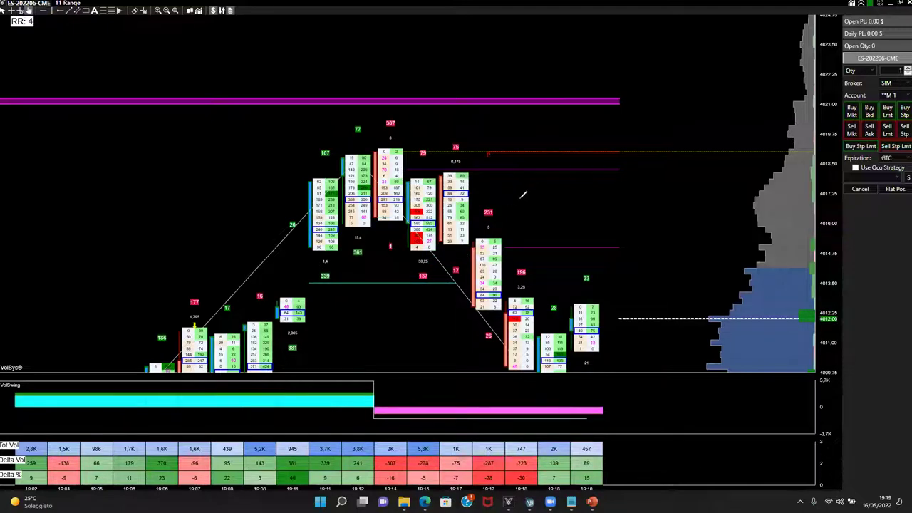
Circle the red cells again, draw two arrows rising from them into the empty area, and clear the annotations
{"action": "mouse_move", "coordinate": [476, 205]}
{"action": "left_mouse_down"}
{"action": "mouse_move", "coordinate": [546, 166]}
{"action": "mouse_move", "coordinate": [535, 172]}
{"action": "left_mouse_up"}
{"action": "mouse_move", "coordinate": [417, 198]}
{"action": "left_mouse_down"}
{"action": "mouse_move", "coordinate": [401, 211]}
{"action": "mouse_move", "coordinate": [432, 235]}
{"action": "mouse_move", "coordinate": [428, 211]}
{"action": "left_mouse_up"}
{"action": "left_click_drag", "start_coordinate": [491, 192], "coordinate": [535, 186]}
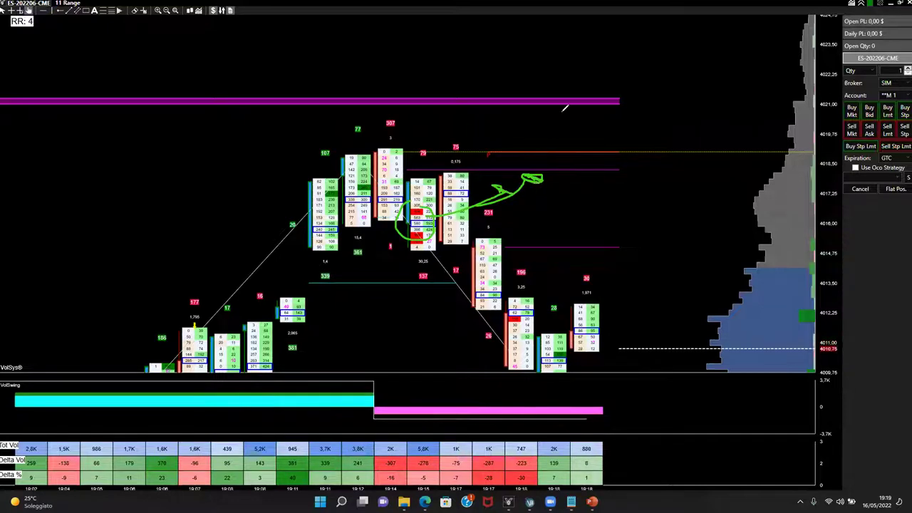
{"action": "key", "text": "Escape"}
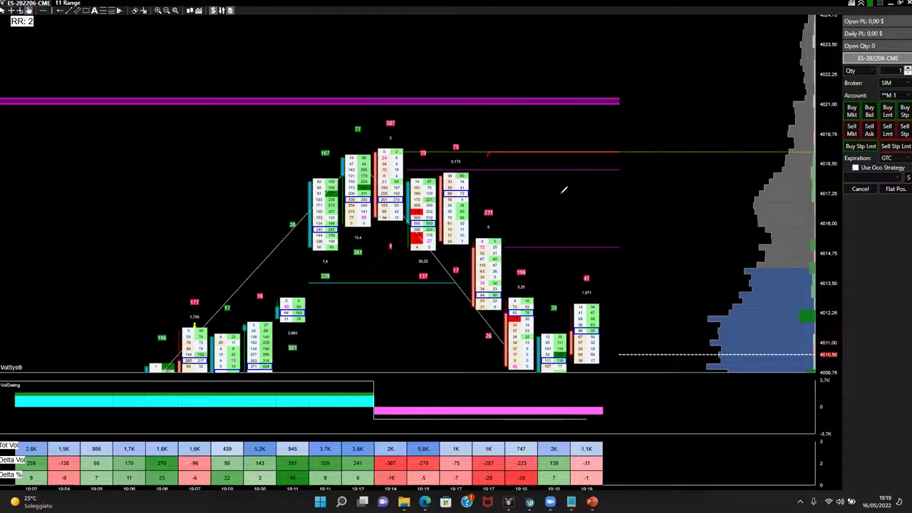
Draw two horizontal green lines marking the upper and lower edges of the red-cell zone
{"action": "left_click_drag", "start_coordinate": [402, 208], "coordinate": [483, 208]}
{"action": "left_click_drag", "start_coordinate": [401, 246], "coordinate": [493, 245]}
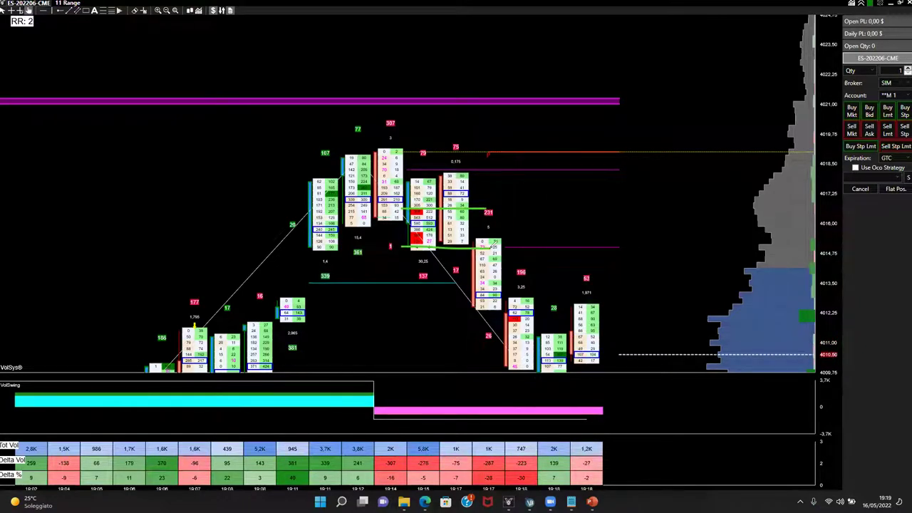
Circle the red-cell zone, trace the fall out of it around the lower bars that follow, and clear the annotations
{"action": "mouse_move", "coordinate": [456, 217]}
{"action": "left_mouse_down"}
{"action": "mouse_move", "coordinate": [399, 213]}
{"action": "mouse_move", "coordinate": [446, 205]}
{"action": "mouse_move", "coordinate": [504, 334]}
{"action": "left_mouse_up"}
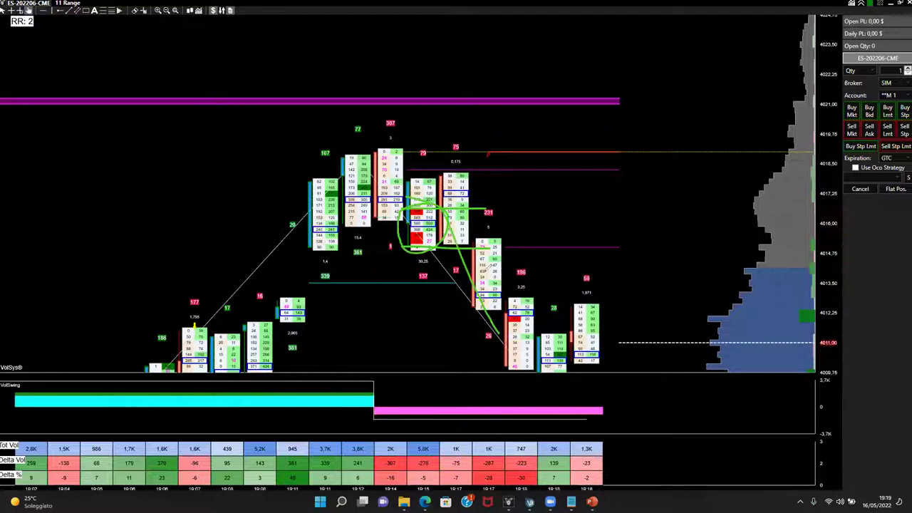
{"action": "mouse_move", "coordinate": [560, 241]}
{"action": "left_mouse_down"}
{"action": "mouse_move", "coordinate": [475, 253]}
{"action": "mouse_move", "coordinate": [516, 375]}
{"action": "mouse_move", "coordinate": [608, 275]}
{"action": "mouse_move", "coordinate": [456, 235]}
{"action": "left_mouse_up"}
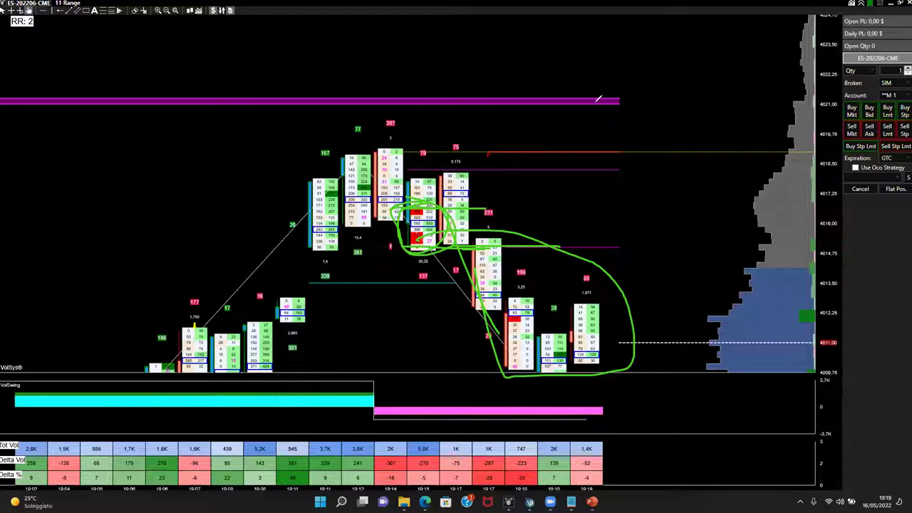
{"action": "key", "text": "Escape"}
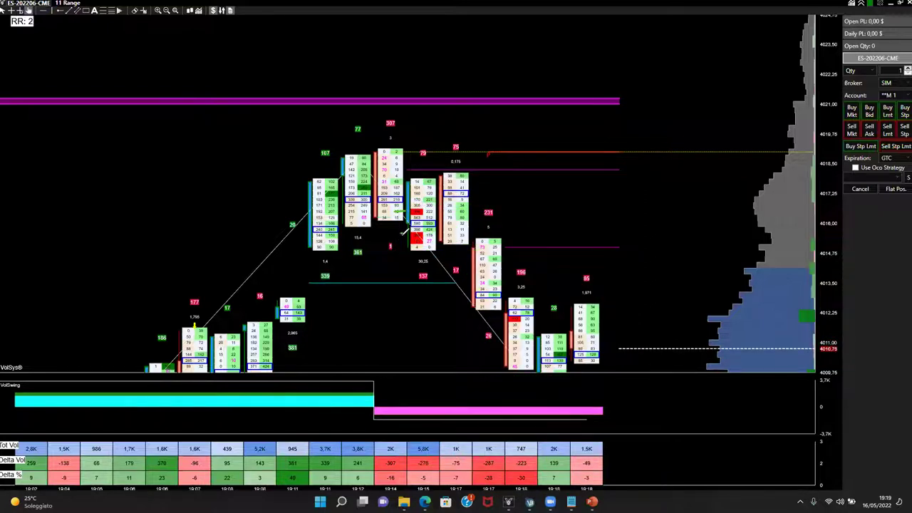
Frame the red cells, circle the small ask cells near the lows of that bar and the next, and clear each annotation
{"action": "mouse_move", "coordinate": [408, 207]}
{"action": "left_mouse_down"}
{"action": "mouse_move", "coordinate": [396, 232]}
{"action": "mouse_move", "coordinate": [432, 235]}
{"action": "mouse_move", "coordinate": [368, 248]}
{"action": "left_mouse_up"}
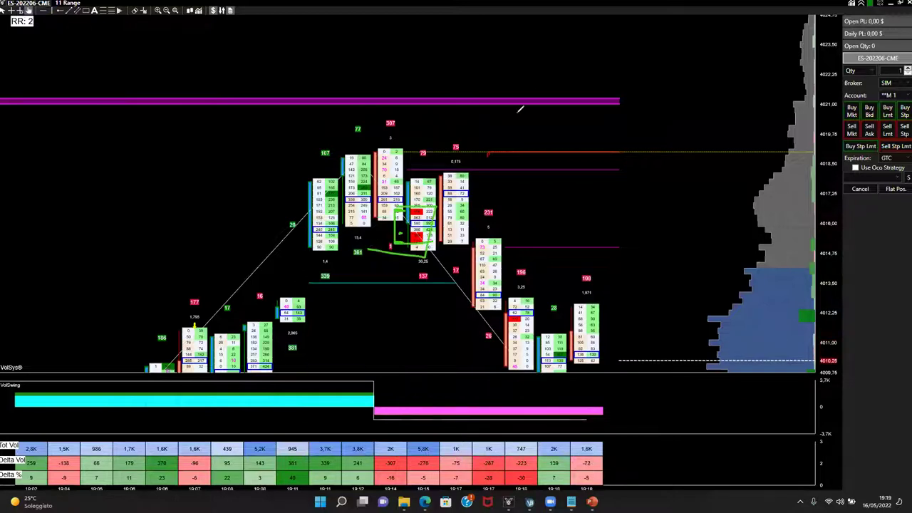
{"action": "key", "text": "Escape"}
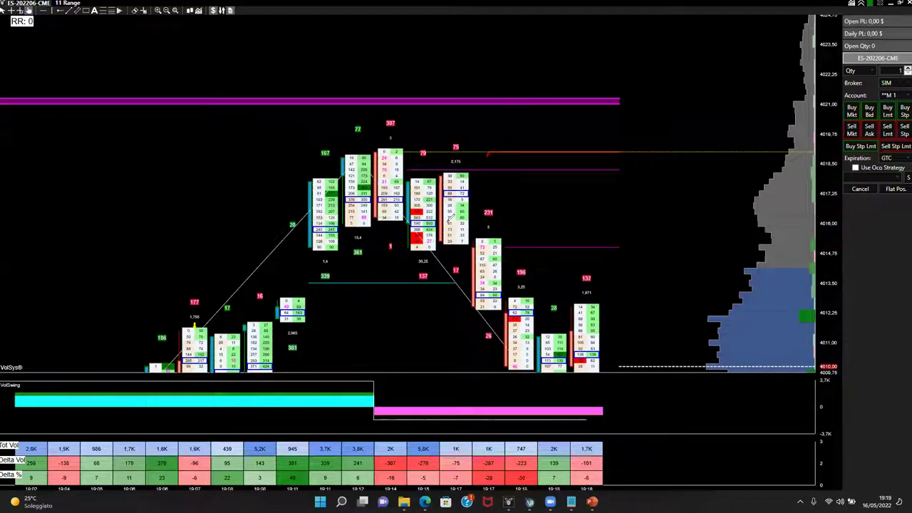
{"action": "mouse_move", "coordinate": [428, 231]}
{"action": "left_mouse_down"}
{"action": "mouse_move", "coordinate": [422, 245]}
{"action": "mouse_move", "coordinate": [438, 244]}
{"action": "mouse_move", "coordinate": [429, 235]}
{"action": "mouse_move", "coordinate": [391, 247]}
{"action": "mouse_move", "coordinate": [401, 230]}
{"action": "left_mouse_up"}
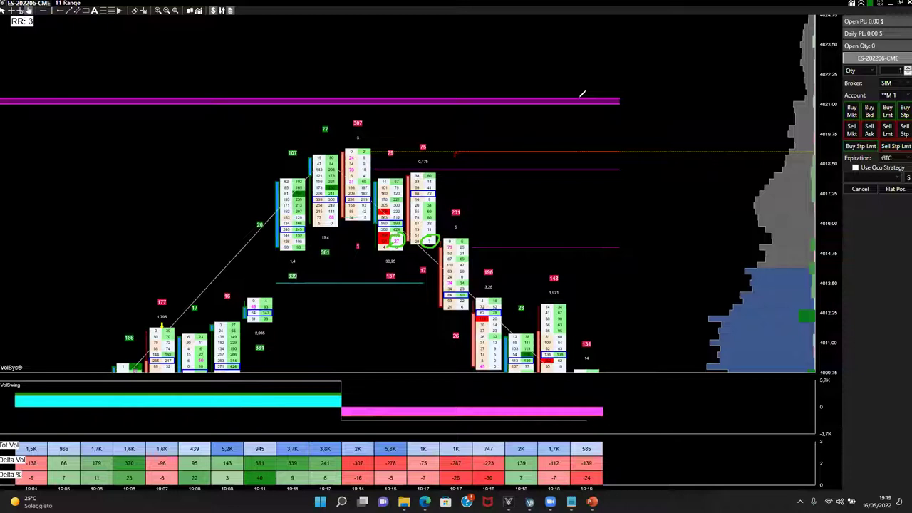
{"action": "key", "text": "e"}
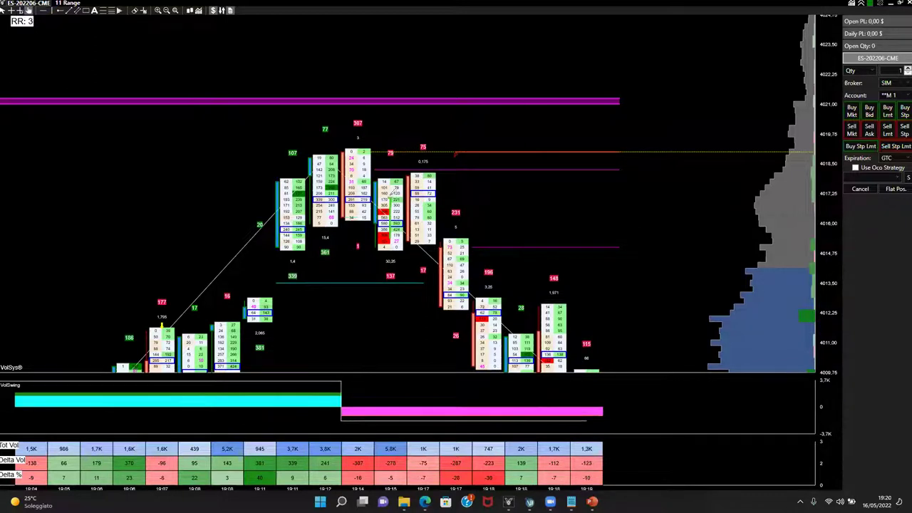
Mark the red-cell zone with two horizontal lines, circle the cells between them, draw a line rising above the zone, and clear the annotations
{"action": "mouse_move", "coordinate": [397, 182]}
{"action": "left_mouse_down"}
{"action": "mouse_move", "coordinate": [390, 200]}
{"action": "mouse_move", "coordinate": [401, 211]}
{"action": "mouse_move", "coordinate": [407, 190]}
{"action": "mouse_move", "coordinate": [396, 178]}
{"action": "left_mouse_up"}
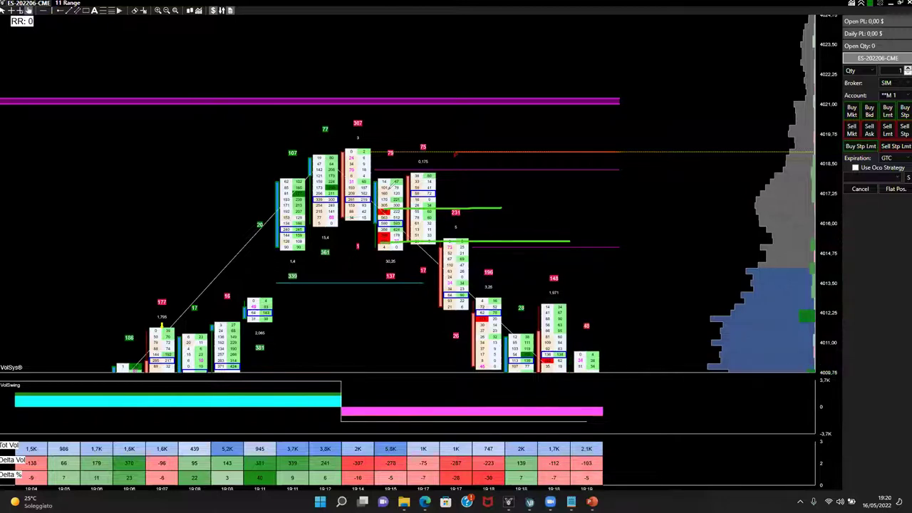
{"action": "mouse_move", "coordinate": [391, 203]}
{"action": "left_mouse_down"}
{"action": "mouse_move", "coordinate": [369, 209]}
{"action": "mouse_move", "coordinate": [382, 257]}
{"action": "mouse_move", "coordinate": [421, 215]}
{"action": "mouse_move", "coordinate": [412, 202]}
{"action": "left_mouse_up"}
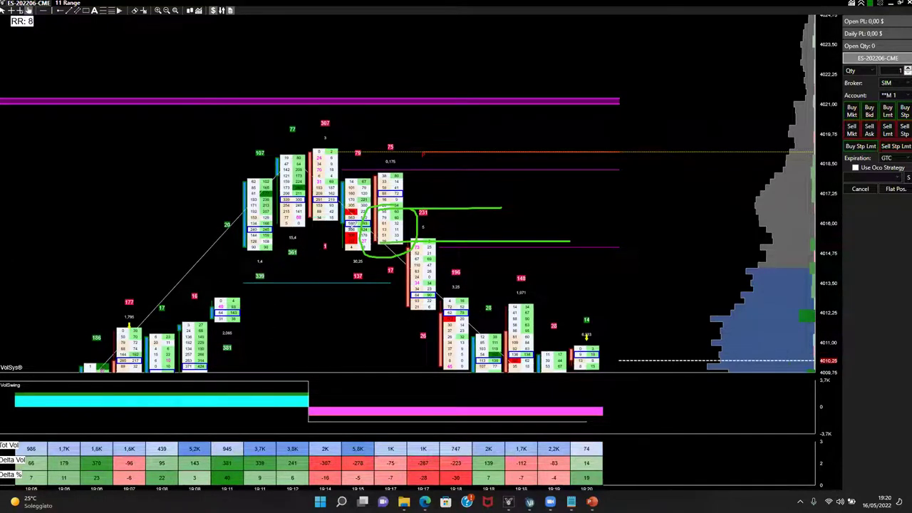
{"action": "left_click_drag", "start_coordinate": [388, 191], "coordinate": [422, 143]}
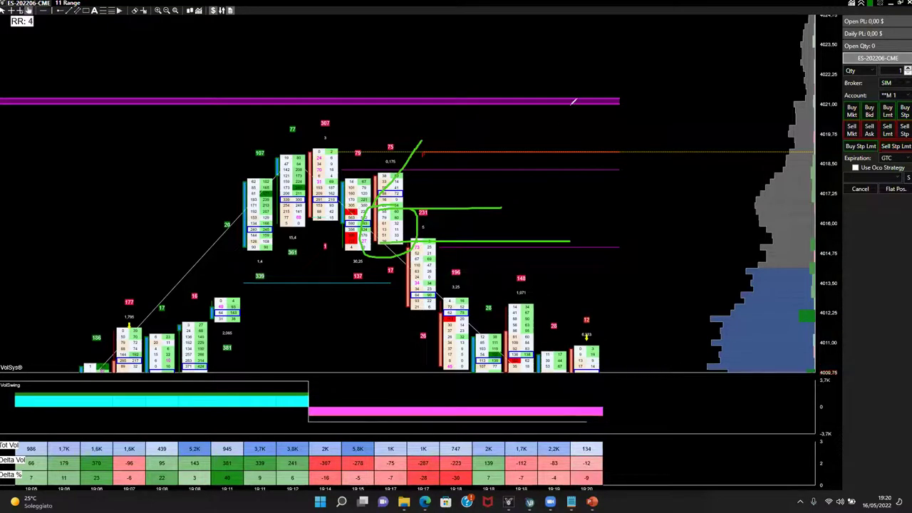
{"action": "key", "text": "Escape"}
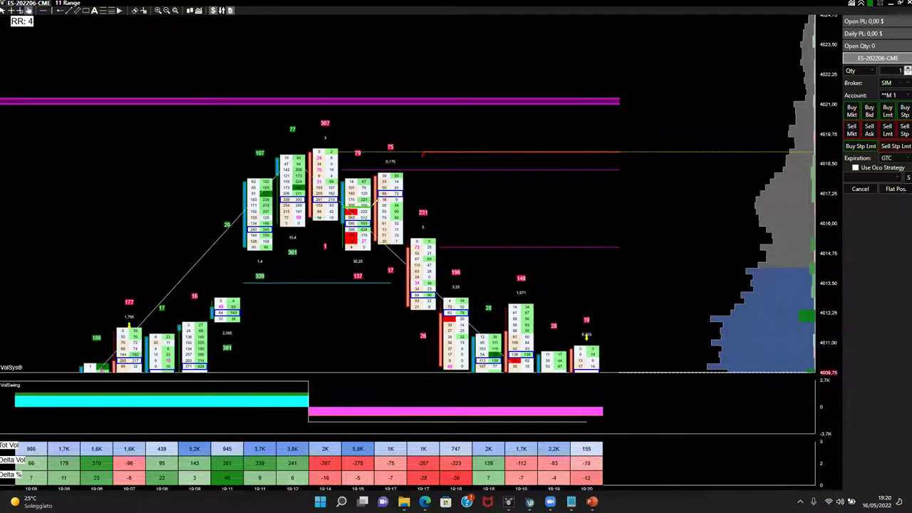
Frame the red cells, draw an arrow rising from them and a curve returning into a box at zone level, and clear the annotations
{"action": "mouse_move", "coordinate": [376, 236]}
{"action": "left_mouse_down"}
{"action": "mouse_move", "coordinate": [369, 251]}
{"action": "mouse_move", "coordinate": [341, 217]}
{"action": "mouse_move", "coordinate": [384, 158]}
{"action": "left_mouse_up"}
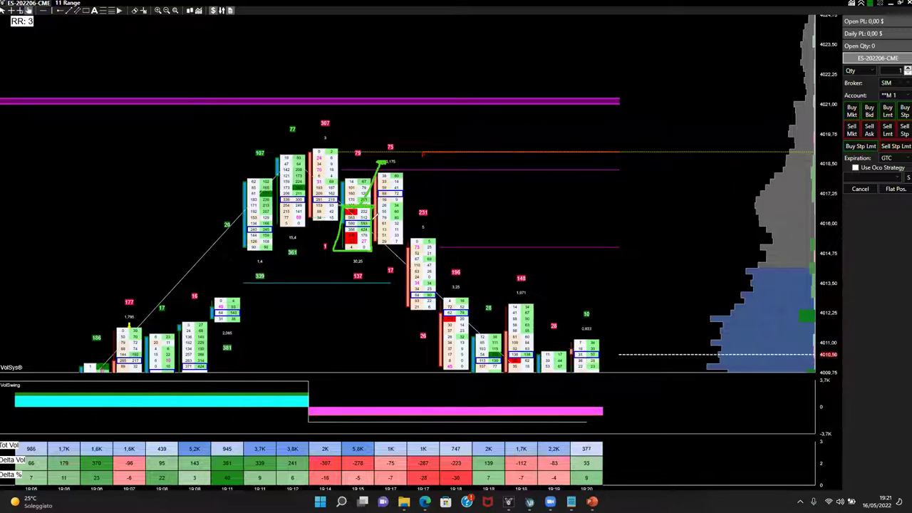
{"action": "left_click_drag", "start_coordinate": [382, 162], "coordinate": [391, 154]}
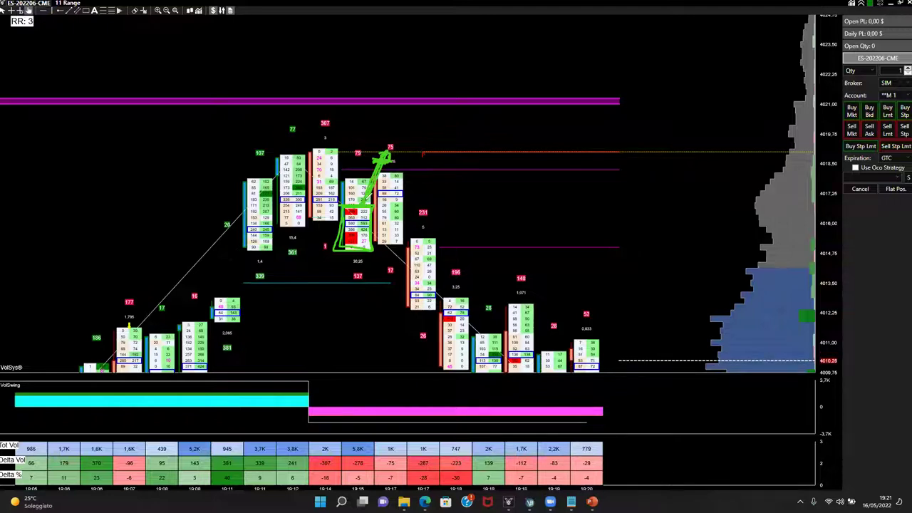
{"action": "mouse_move", "coordinate": [400, 151]}
{"action": "left_mouse_down"}
{"action": "mouse_move", "coordinate": [431, 151]}
{"action": "mouse_move", "coordinate": [450, 208]}
{"action": "mouse_move", "coordinate": [447, 191]}
{"action": "mouse_move", "coordinate": [432, 231]}
{"action": "mouse_move", "coordinate": [456, 240]}
{"action": "left_mouse_up"}
{"action": "mouse_move", "coordinate": [469, 197]}
{"action": "left_mouse_down"}
{"action": "mouse_move", "coordinate": [427, 196]}
{"action": "mouse_move", "coordinate": [399, 212]}
{"action": "mouse_move", "coordinate": [460, 242]}
{"action": "left_mouse_up"}
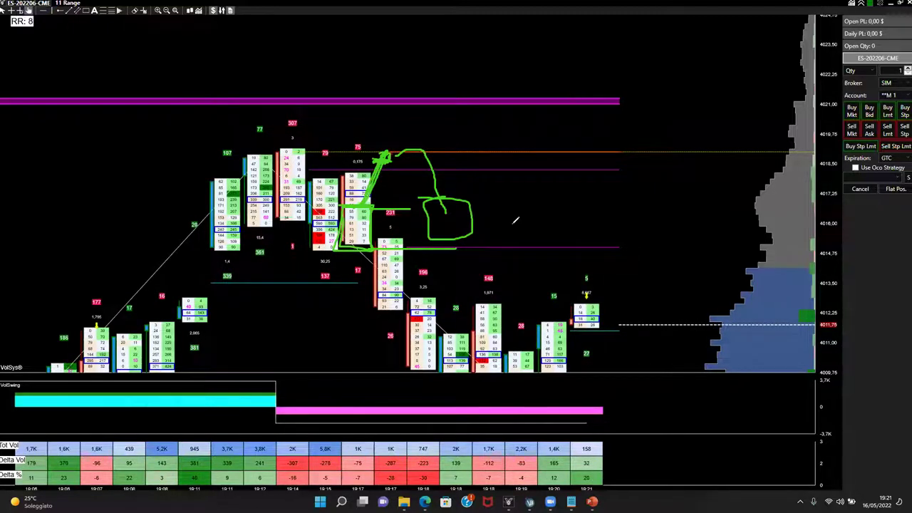
{"action": "key", "text": "e"}
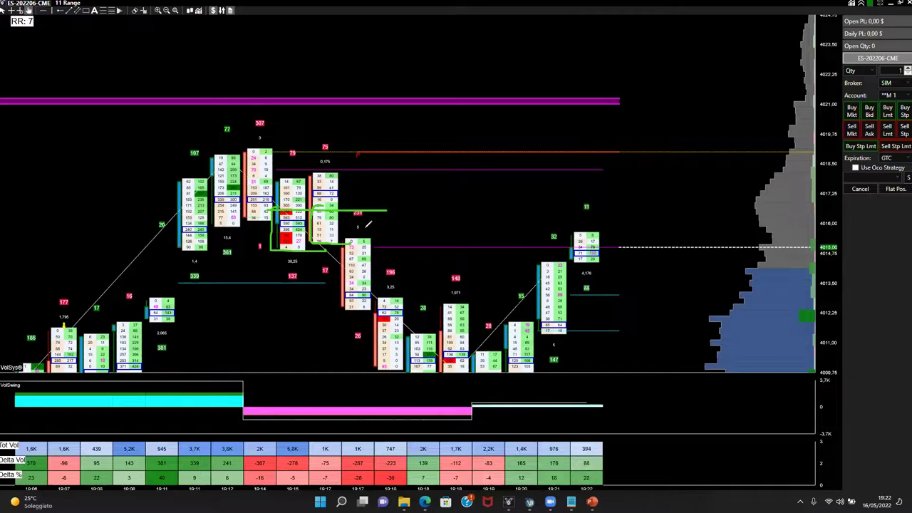
Circle the area framed by the zone lines, add a handwritten mark beside it and a line along the lower edge, and clear the annotations
{"action": "mouse_move", "coordinate": [314, 204]}
{"action": "left_mouse_down"}
{"action": "mouse_move", "coordinate": [289, 206]}
{"action": "mouse_move", "coordinate": [277, 246]}
{"action": "left_mouse_up"}
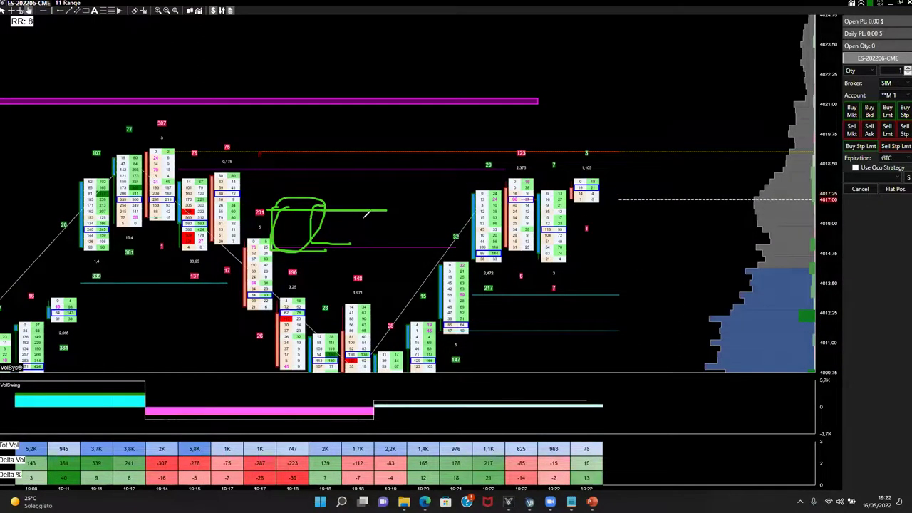
{"action": "left_click_drag", "start_coordinate": [375, 224], "coordinate": [373, 229]}
{"action": "mouse_move", "coordinate": [215, 213]}
{"action": "left_mouse_down"}
{"action": "mouse_move", "coordinate": [225, 228]}
{"action": "mouse_move", "coordinate": [284, 245]}
{"action": "left_mouse_up"}
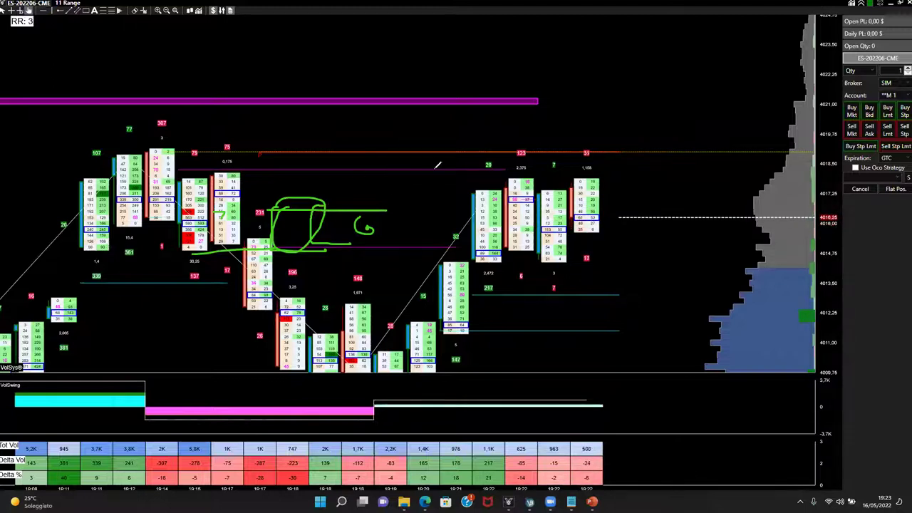
{"action": "key", "text": "Escape"}
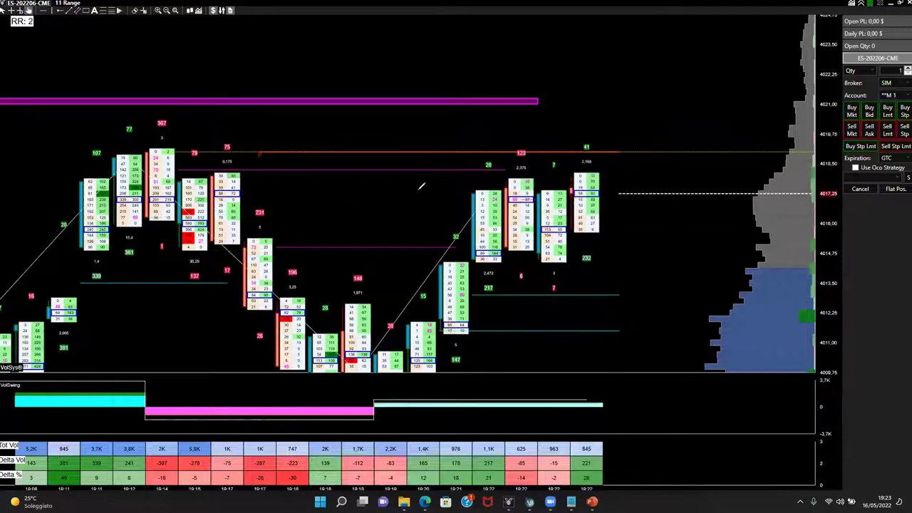
Examine the earlier ES 11 Range footprint bars back to about 17:10, looking for another example at a magenta zone
{"action": "scroll", "coordinate": [579, 199], "scroll_direction": "up", "scroll_amount": 2}
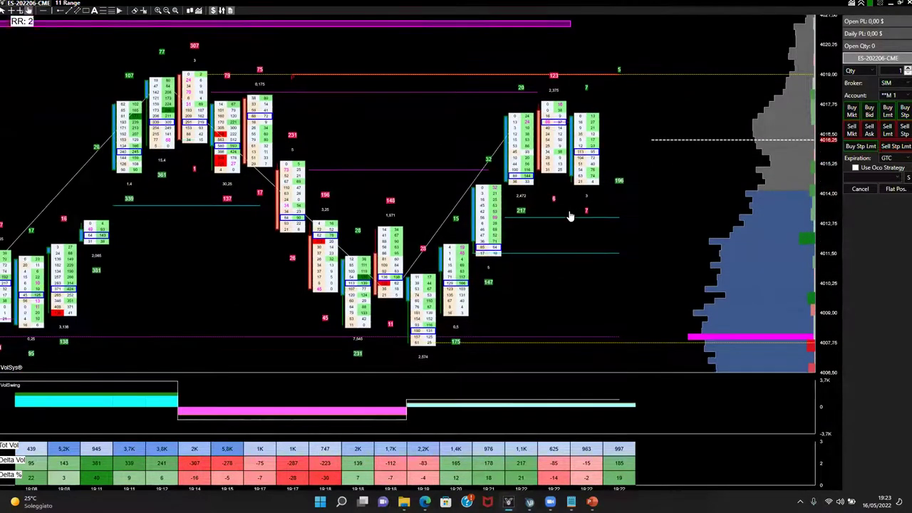
{"action": "scroll", "coordinate": [424, 314], "scroll_direction": "up", "scroll_amount": 10}
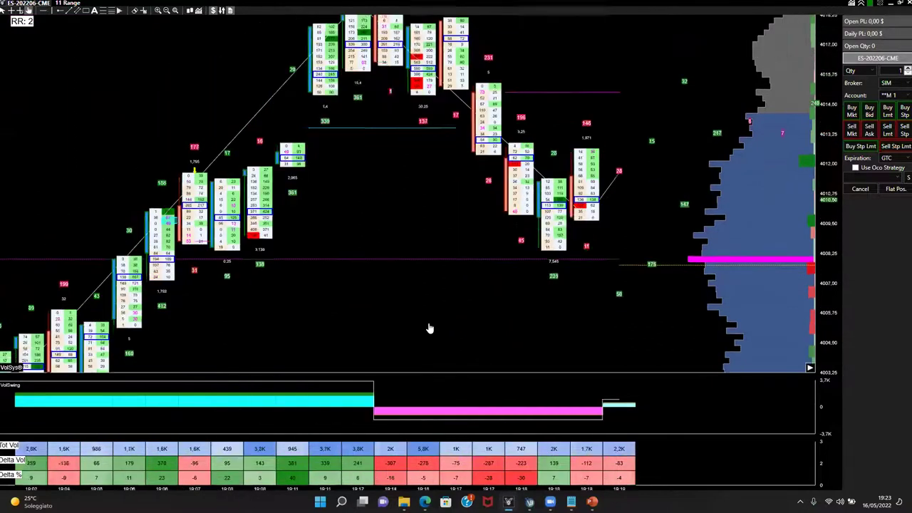
{"action": "scroll", "coordinate": [299, 256], "scroll_direction": "up", "scroll_amount": 2}
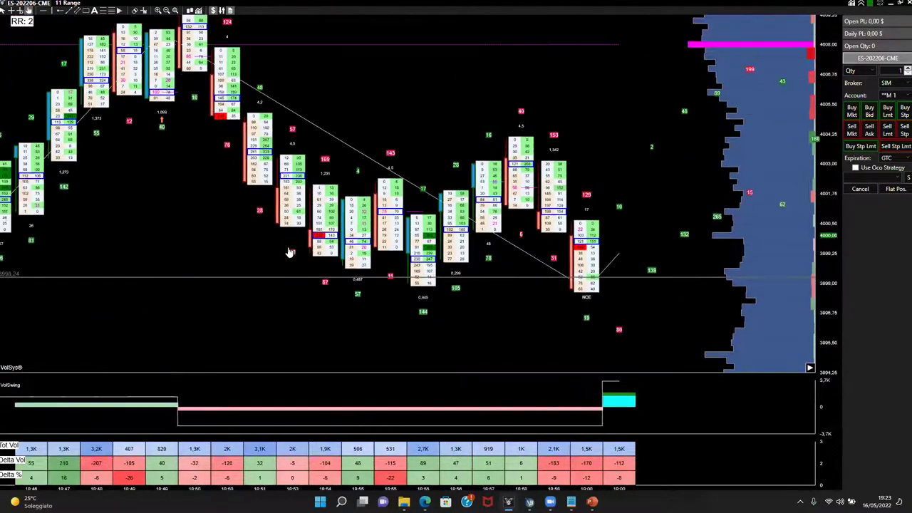
{"action": "scroll", "coordinate": [375, 265], "scroll_direction": "up", "scroll_amount": 2}
{"action": "scroll", "coordinate": [376, 265], "scroll_direction": "up", "scroll_amount": 5}
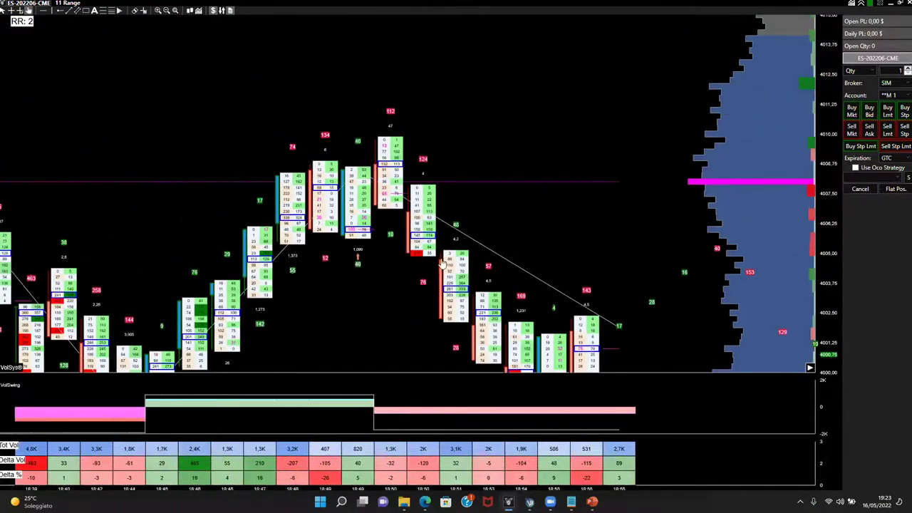
{"action": "scroll", "coordinate": [314, 275], "scroll_direction": "up", "scroll_amount": 4}
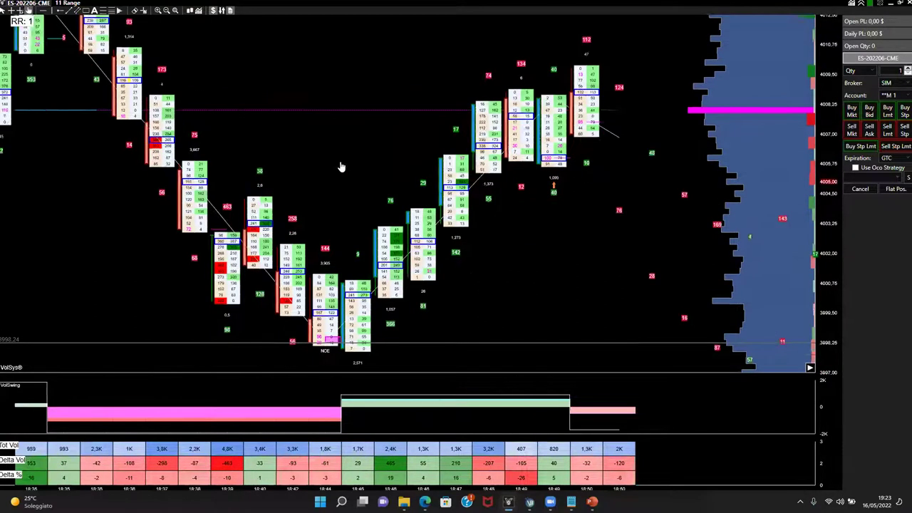
{"action": "scroll", "coordinate": [460, 219], "scroll_direction": "up", "scroll_amount": 10}
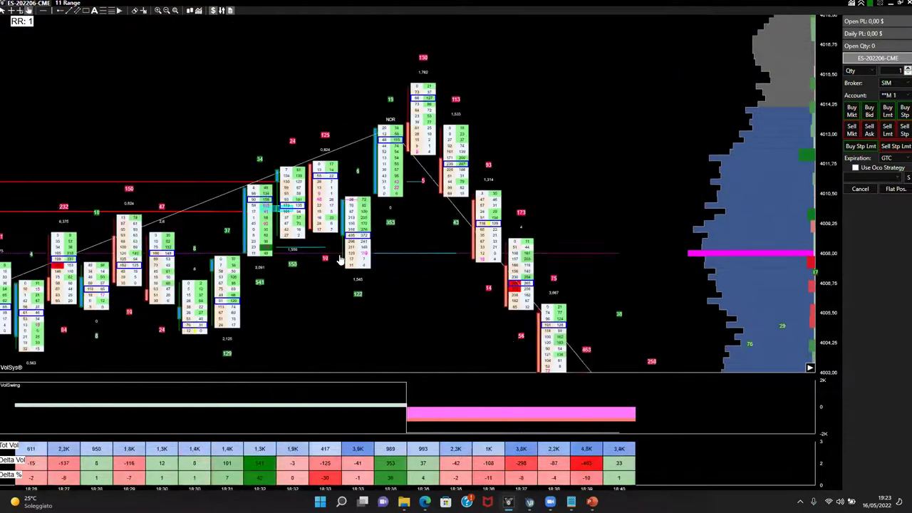
{"action": "scroll", "coordinate": [458, 241], "scroll_direction": "up", "scroll_amount": 2}
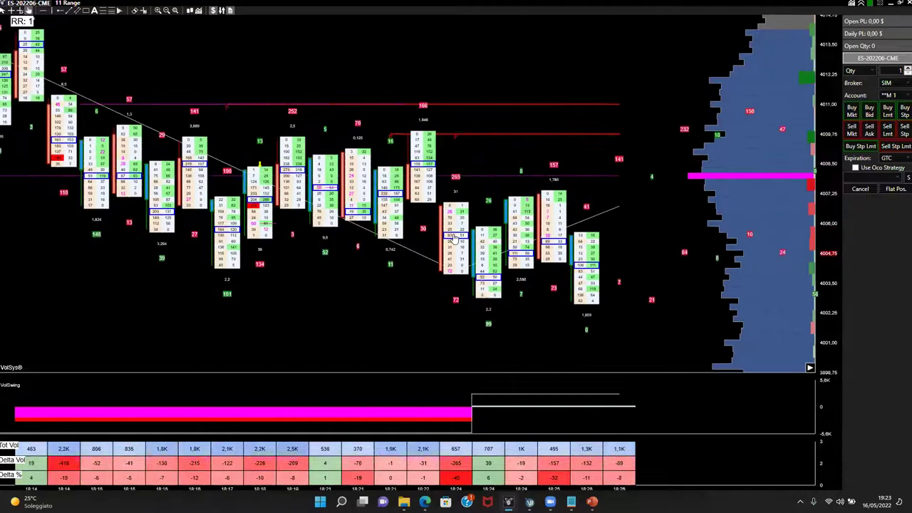
{"action": "scroll", "coordinate": [238, 280], "scroll_direction": "up", "scroll_amount": 5}
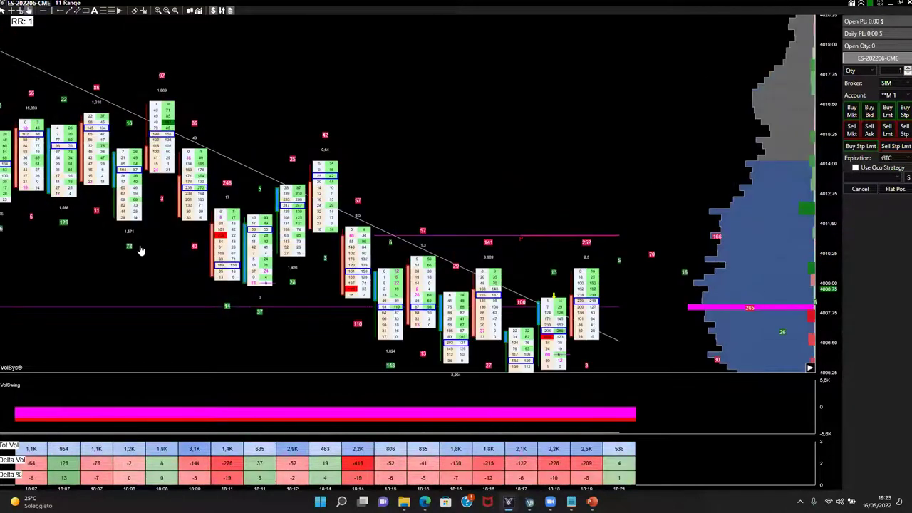
{"action": "scroll", "coordinate": [238, 280], "scroll_direction": "up", "scroll_amount": 4}
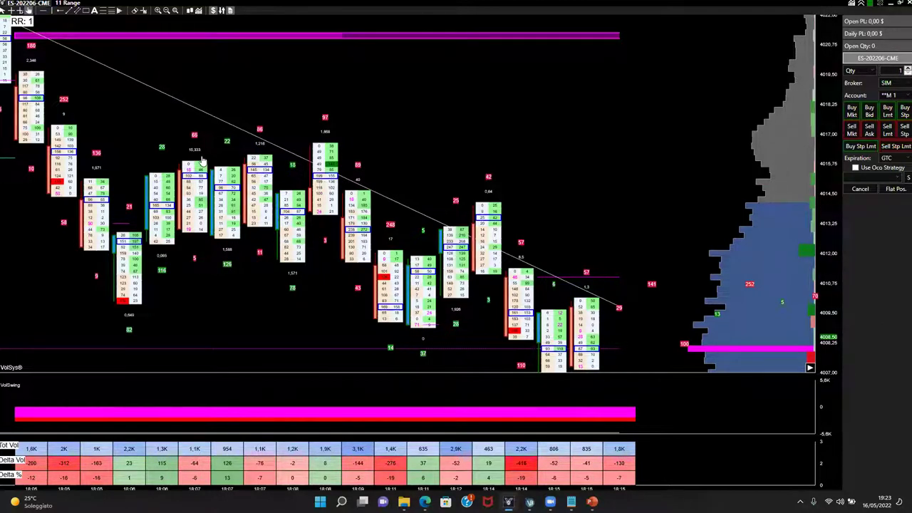
{"action": "scroll", "coordinate": [202, 160], "scroll_direction": "up", "scroll_amount": 4}
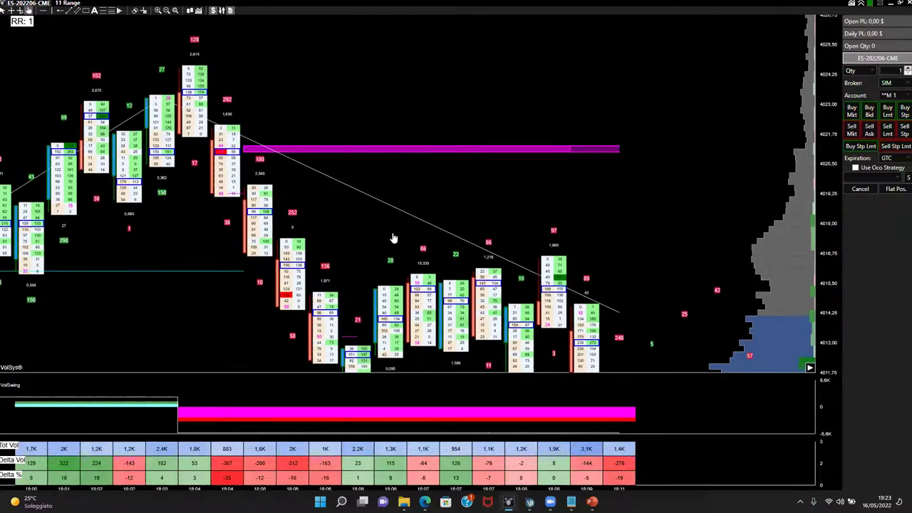
{"action": "scroll", "coordinate": [283, 278], "scroll_direction": "up", "scroll_amount": 10}
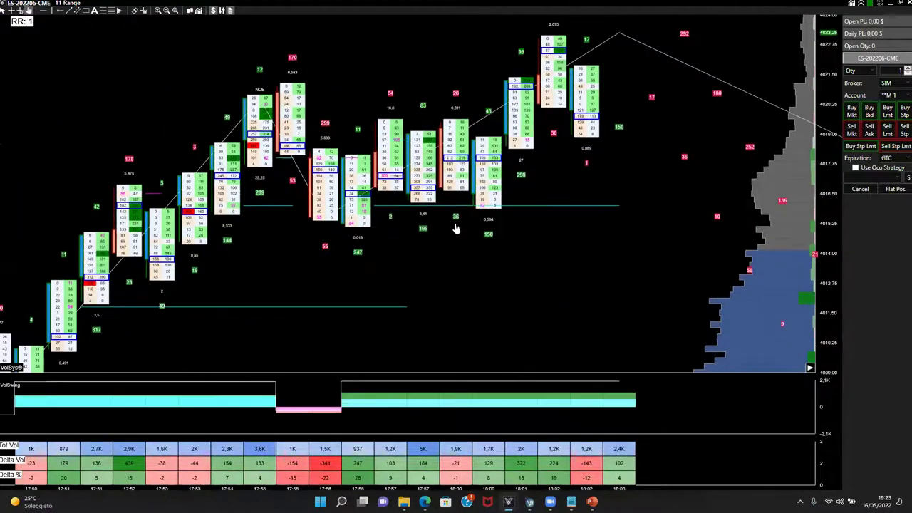
{"action": "scroll", "coordinate": [395, 247], "scroll_direction": "up", "scroll_amount": 6}
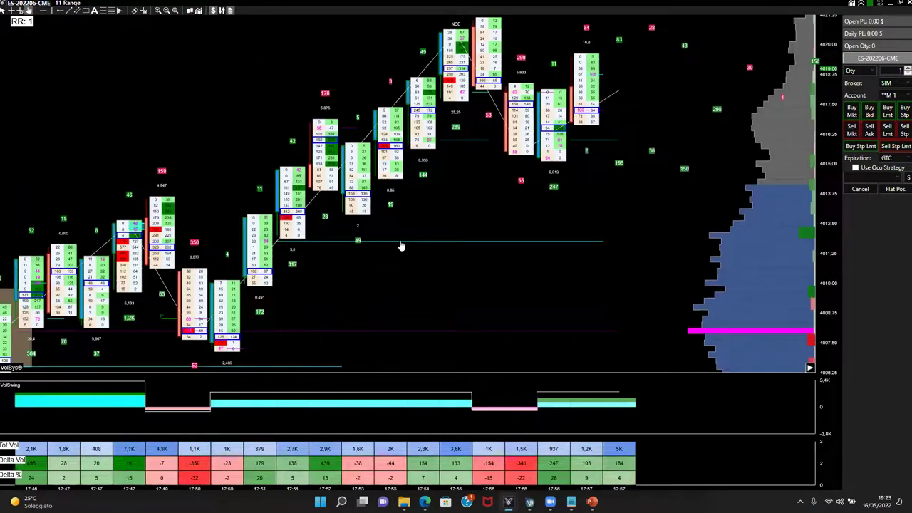
{"action": "scroll", "coordinate": [535, 194], "scroll_direction": "up", "scroll_amount": 6}
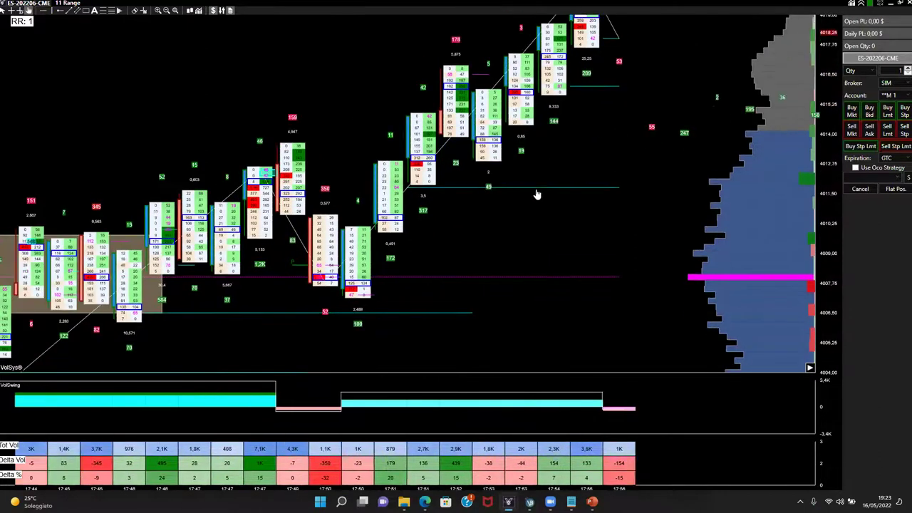
{"action": "scroll", "coordinate": [596, 175], "scroll_direction": "up", "scroll_amount": 7}
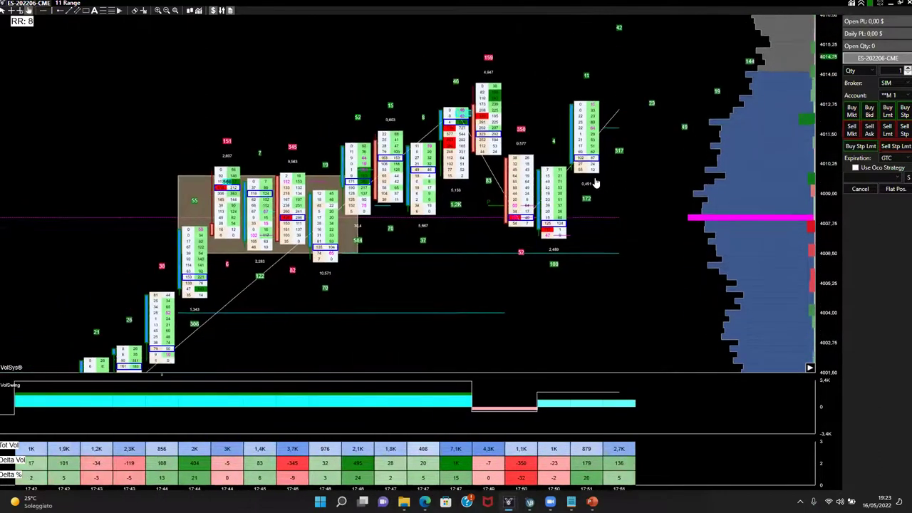
{"action": "scroll", "coordinate": [571, 203], "scroll_direction": "up", "scroll_amount": 12}
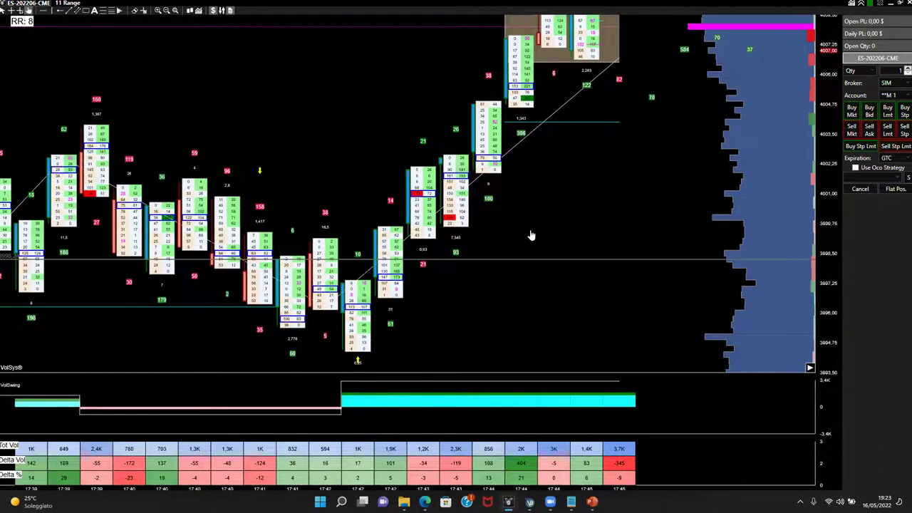
{"action": "scroll", "coordinate": [514, 235], "scroll_direction": "up", "scroll_amount": 10}
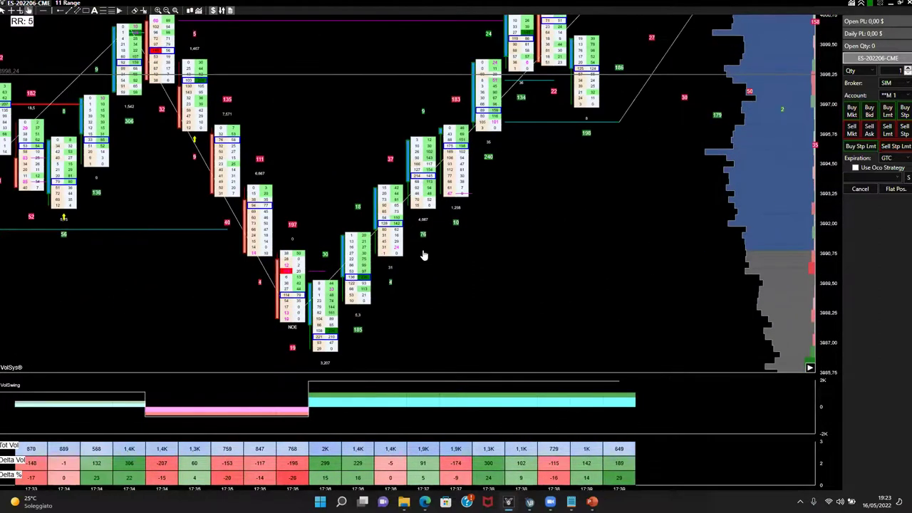
{"action": "scroll", "coordinate": [414, 242], "scroll_direction": "up", "scroll_amount": 1}
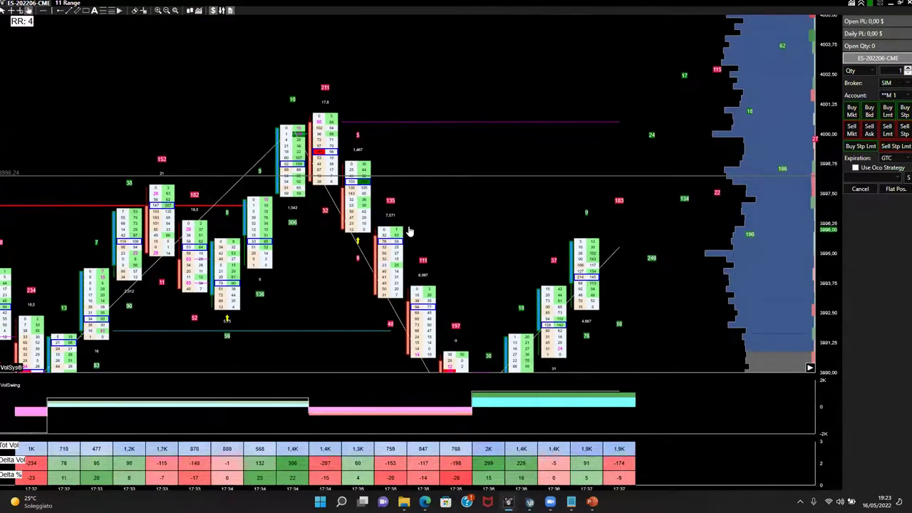
{"action": "scroll", "coordinate": [409, 236], "scroll_direction": "up", "scroll_amount": 1}
{"action": "scroll", "coordinate": [369, 263], "scroll_direction": "up", "scroll_amount": 9}
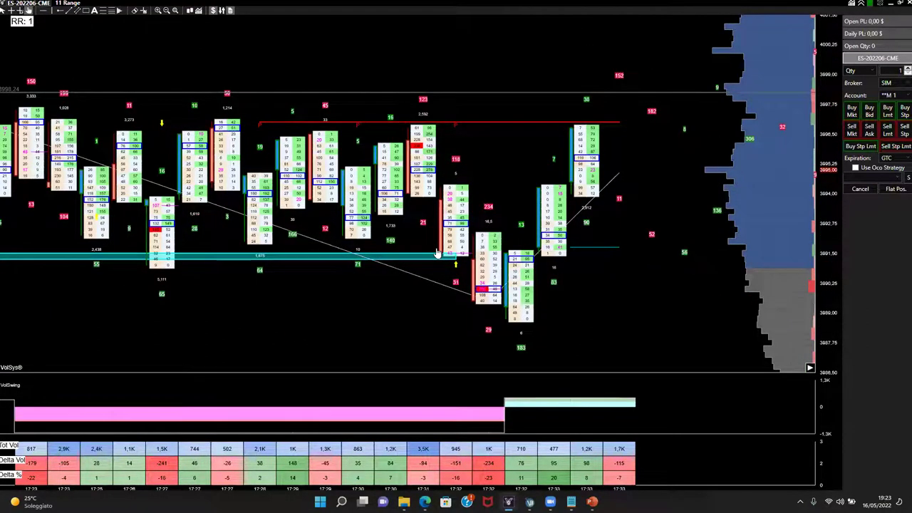
{"action": "scroll", "coordinate": [368, 269], "scroll_direction": "up", "scroll_amount": 3}
{"action": "scroll", "coordinate": [368, 269], "scroll_direction": "up", "scroll_amount": 6}
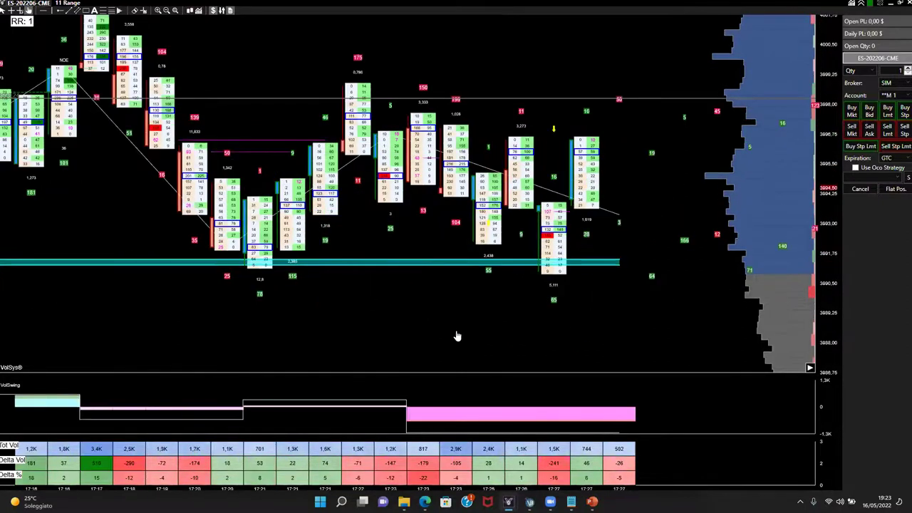
{"action": "scroll", "coordinate": [340, 226], "scroll_direction": "up", "scroll_amount": 13}
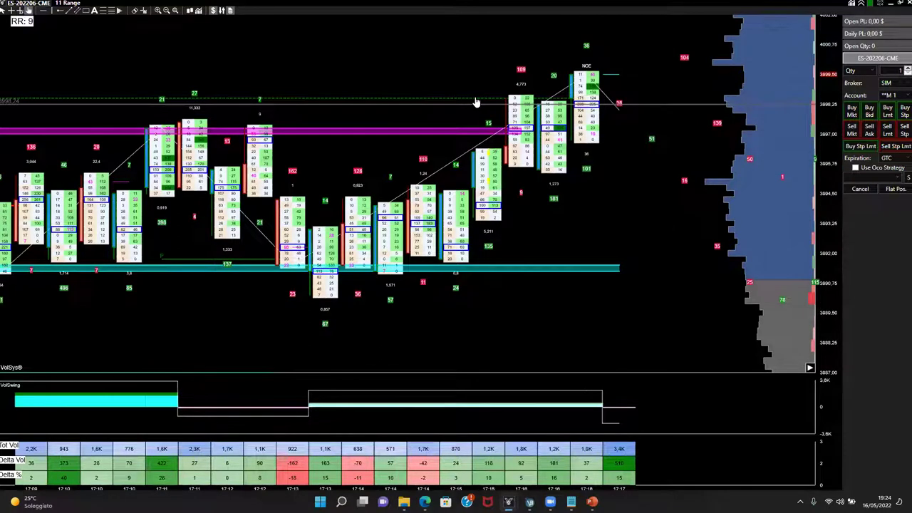
Mark and frame the upper cells of the bar peaking at the magenta zone, and draw a curve dipping below and rising back toward it
{"action": "mouse_move", "coordinate": [201, 115]}
{"action": "left_mouse_down"}
{"action": "mouse_move", "coordinate": [208, 149]}
{"action": "mouse_move", "coordinate": [218, 120]}
{"action": "left_mouse_up"}
{"action": "mouse_move", "coordinate": [189, 133]}
{"action": "left_mouse_down"}
{"action": "mouse_move", "coordinate": [209, 143]}
{"action": "mouse_move", "coordinate": [207, 129]}
{"action": "left_mouse_up"}
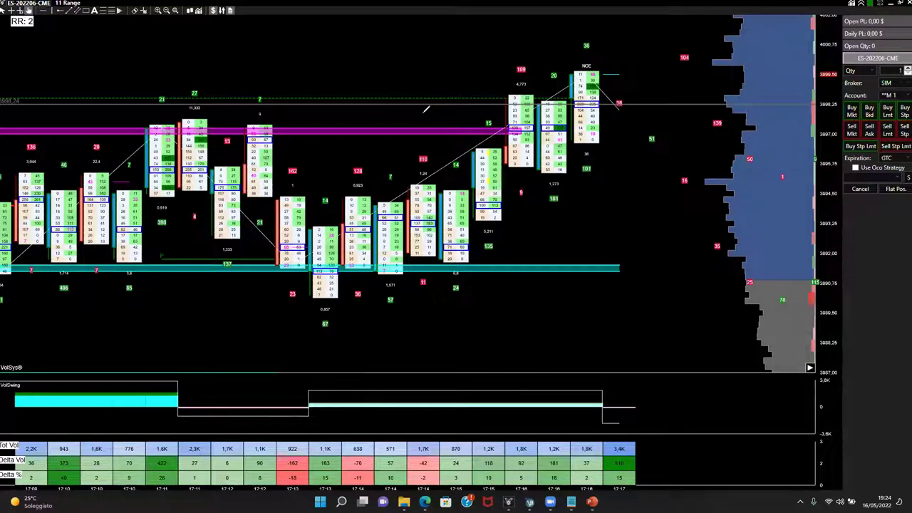
{"action": "left_click_drag", "start_coordinate": [163, 108], "coordinate": [218, 148]}
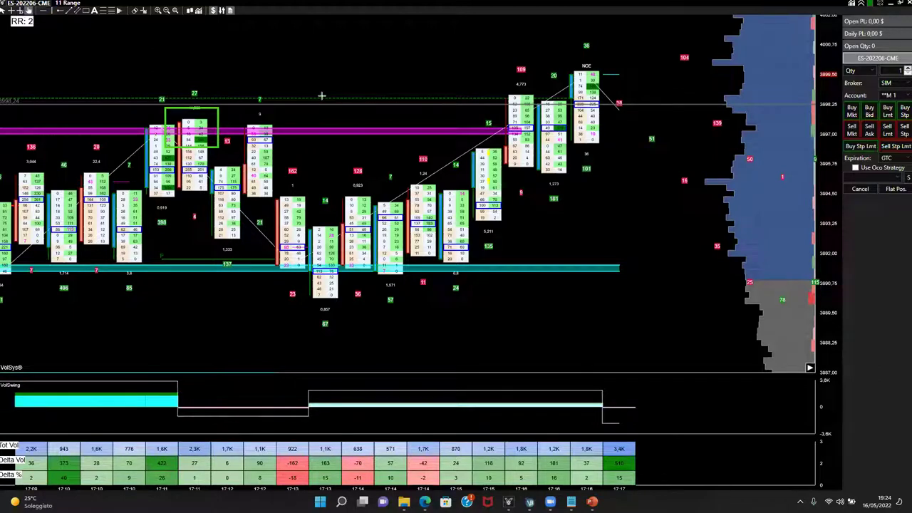
{"action": "mouse_move", "coordinate": [191, 144]}
{"action": "left_mouse_down"}
{"action": "mouse_move", "coordinate": [206, 197]}
{"action": "mouse_move", "coordinate": [243, 141]}
{"action": "left_mouse_up"}
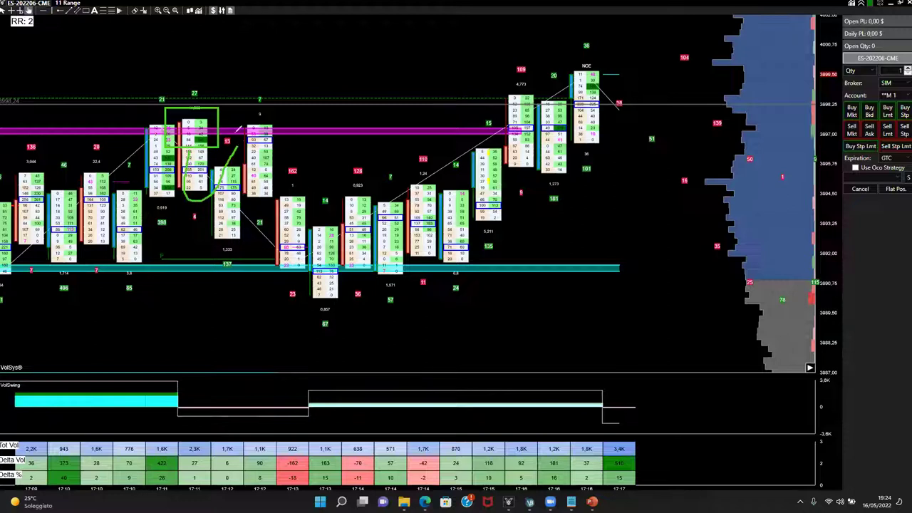
Circle the later bar's top ask cells at the zone, outline and circle the first peak's dark green cells, and clear the annotations
{"action": "mouse_move", "coordinate": [270, 125]}
{"action": "left_mouse_down"}
{"action": "mouse_move", "coordinate": [284, 120]}
{"action": "mouse_move", "coordinate": [291, 142]}
{"action": "mouse_move", "coordinate": [259, 147]}
{"action": "mouse_move", "coordinate": [278, 133]}
{"action": "left_mouse_up"}
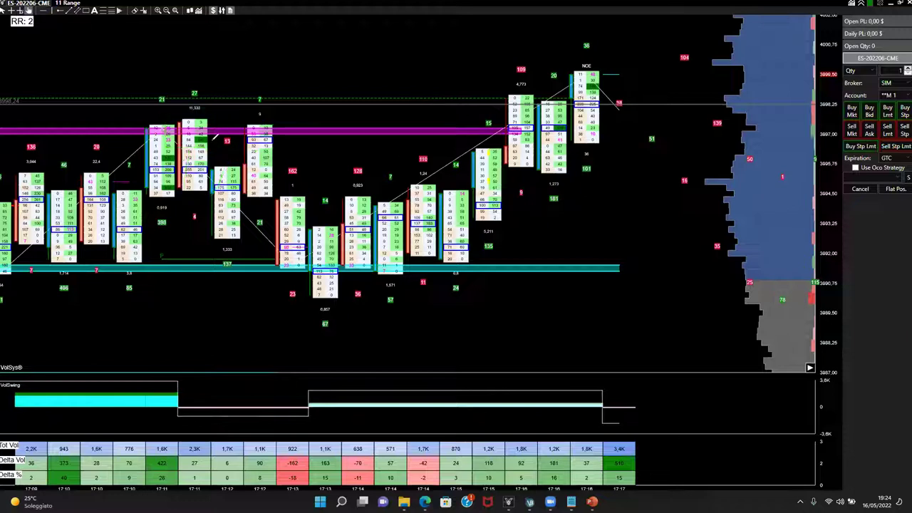
{"action": "mouse_move", "coordinate": [203, 120]}
{"action": "left_mouse_down"}
{"action": "mouse_move", "coordinate": [185, 132]}
{"action": "mouse_move", "coordinate": [227, 142]}
{"action": "mouse_move", "coordinate": [237, 117]}
{"action": "mouse_move", "coordinate": [265, 134]}
{"action": "mouse_move", "coordinate": [279, 125]}
{"action": "mouse_move", "coordinate": [257, 135]}
{"action": "left_mouse_up"}
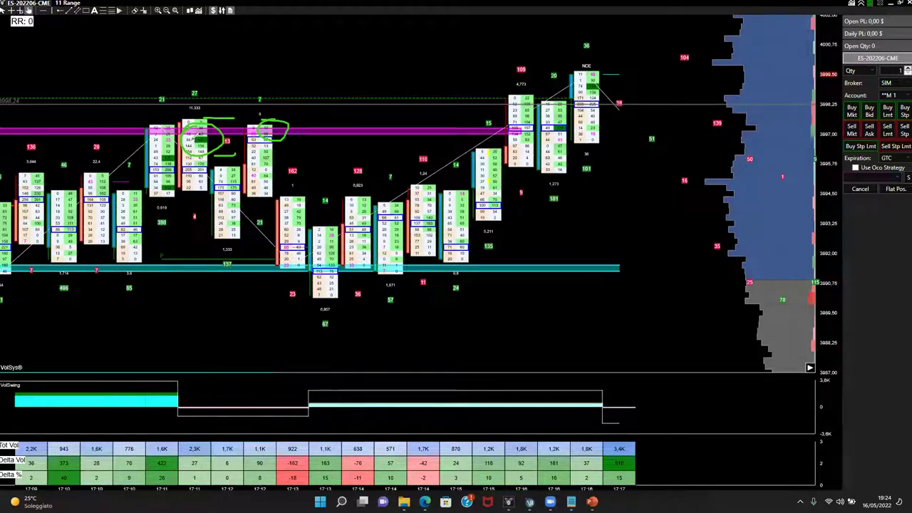
{"action": "key", "text": "Escape"}
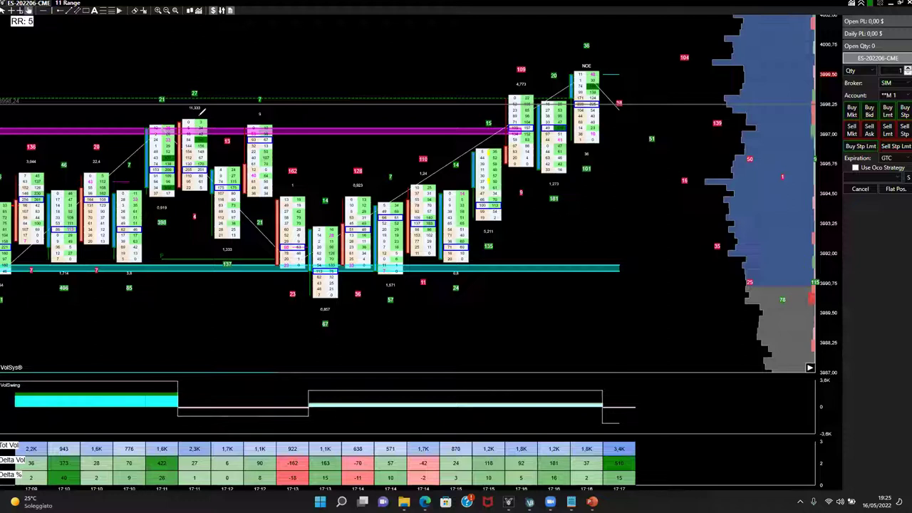
Add handwritten marks beside the two bar highs at the magenta zone, circling the later bar's top ask cells and the first bar's dark green cells
{"action": "left_click_drag", "start_coordinate": [211, 105], "coordinate": [207, 120]}
{"action": "mouse_move", "coordinate": [289, 117]}
{"action": "left_mouse_down"}
{"action": "mouse_move", "coordinate": [272, 115]}
{"action": "mouse_move", "coordinate": [281, 146]}
{"action": "mouse_move", "coordinate": [264, 112]}
{"action": "left_mouse_up"}
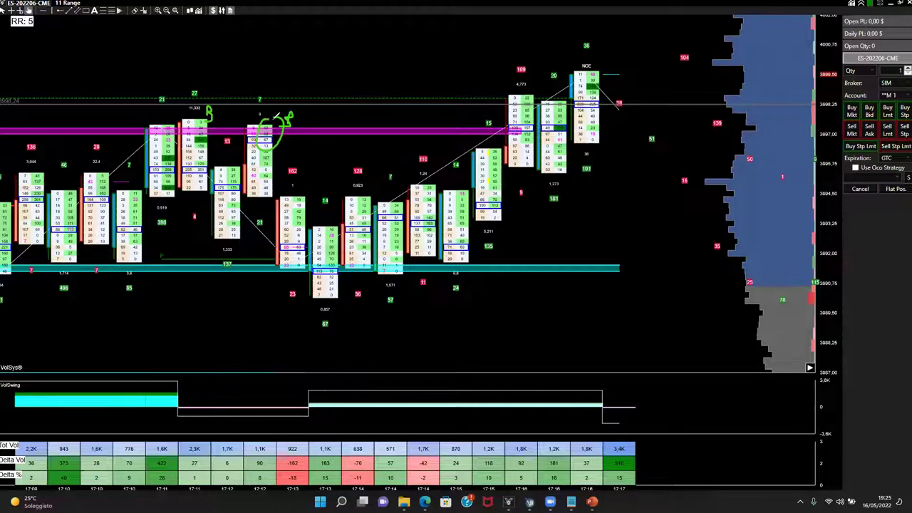
{"action": "mouse_move", "coordinate": [200, 131]}
{"action": "left_mouse_down"}
{"action": "mouse_move", "coordinate": [191, 142]}
{"action": "mouse_move", "coordinate": [208, 147]}
{"action": "left_mouse_up"}
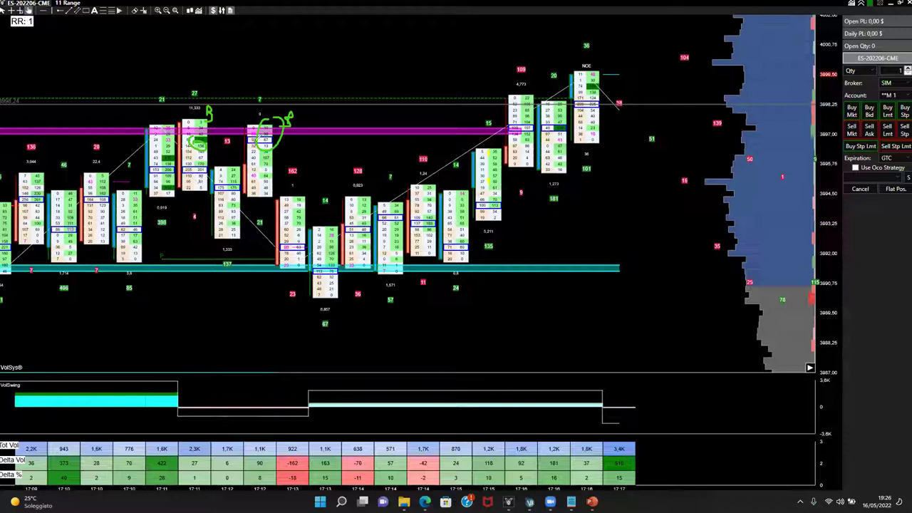
Outline the later bar's bid cells and top ask cells, draw a horizontal line along the first bar's high, and clear the annotations
{"action": "mouse_move", "coordinate": [243, 148]}
{"action": "left_mouse_down"}
{"action": "mouse_move", "coordinate": [264, 151]}
{"action": "mouse_move", "coordinate": [260, 197]}
{"action": "mouse_move", "coordinate": [246, 192]}
{"action": "left_mouse_up"}
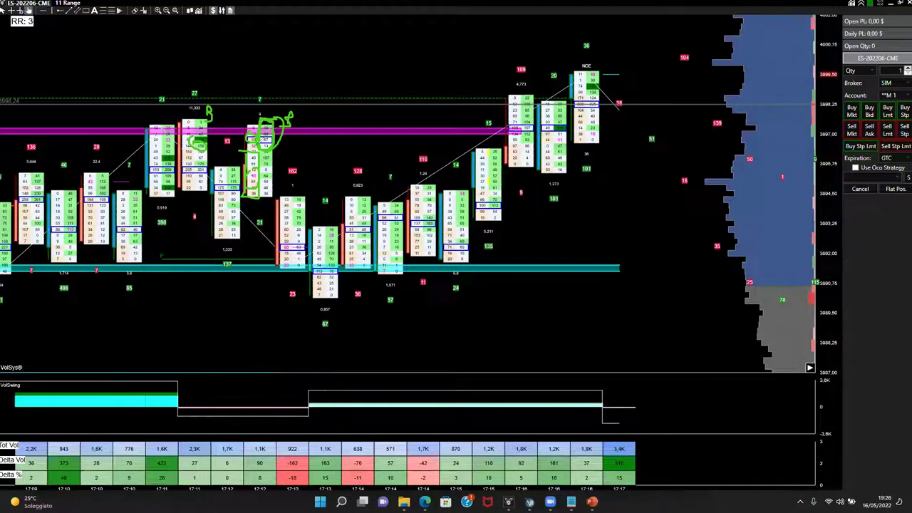
{"action": "left_click_drag", "start_coordinate": [258, 121], "coordinate": [265, 141]}
{"action": "left_click_drag", "start_coordinate": [175, 117], "coordinate": [241, 118]}
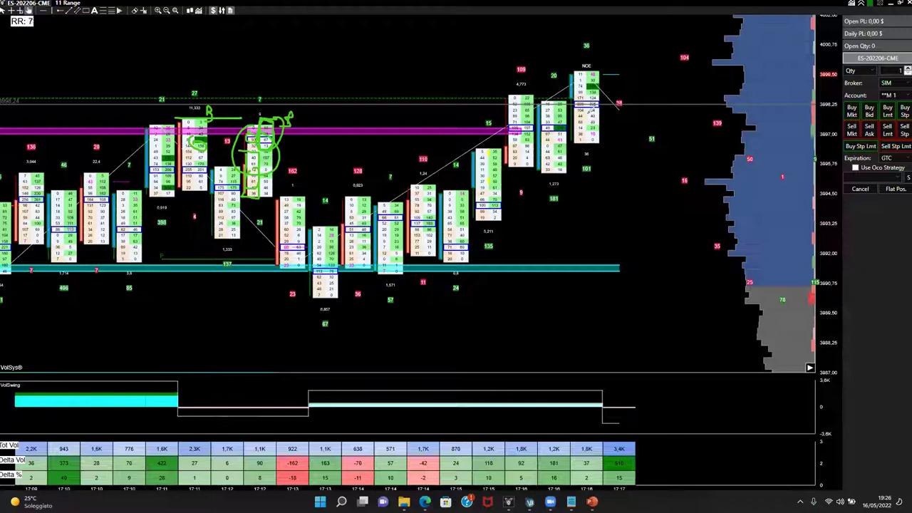
{"action": "key", "text": "Escape"}
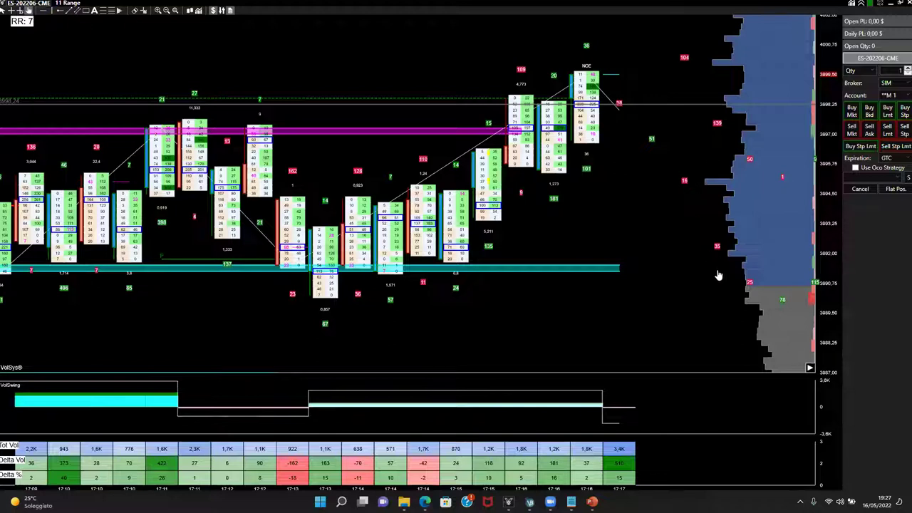
Return the ES 11 Range chart to the most recent bars and view the latest price movement
{"action": "left_click", "coordinate": [810, 369]}
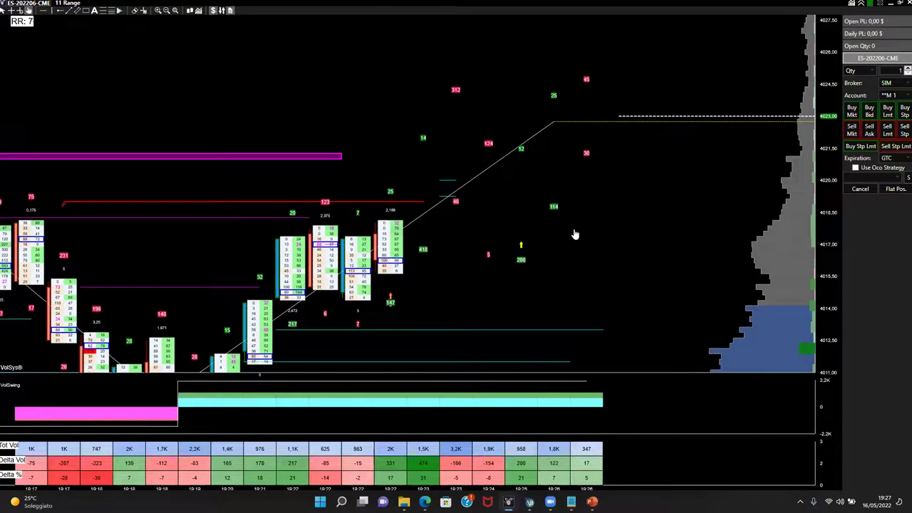
{"action": "scroll", "coordinate": [589, 247], "scroll_direction": "up", "scroll_amount": 1}
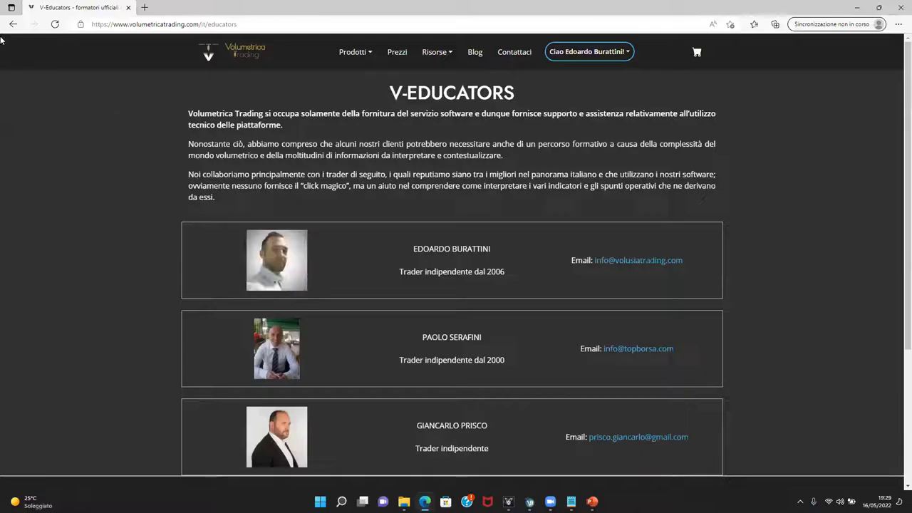
Go back in the browser from the V-Educators page through the contact page to the VolSys Tickmill special offer page
{"action": "left_click", "coordinate": [13, 24]}
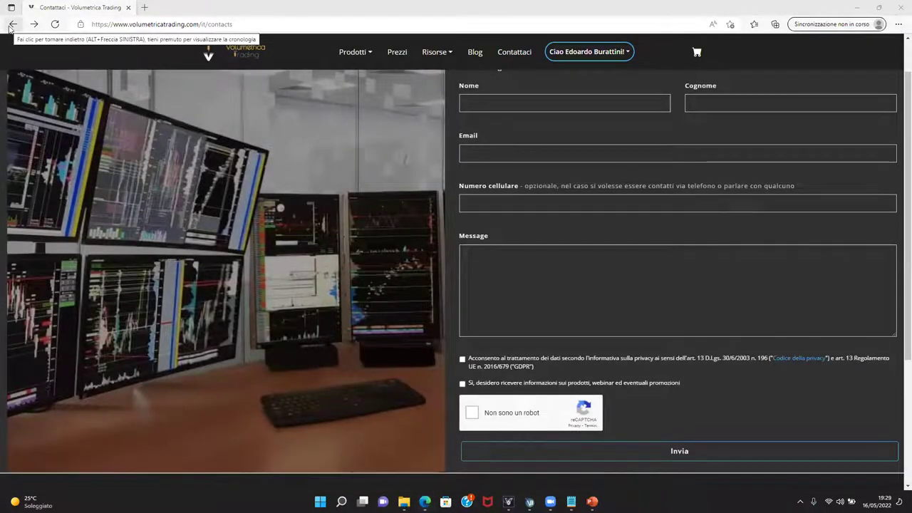
{"action": "scroll", "coordinate": [335, 157], "scroll_direction": "up", "scroll_amount": 1}
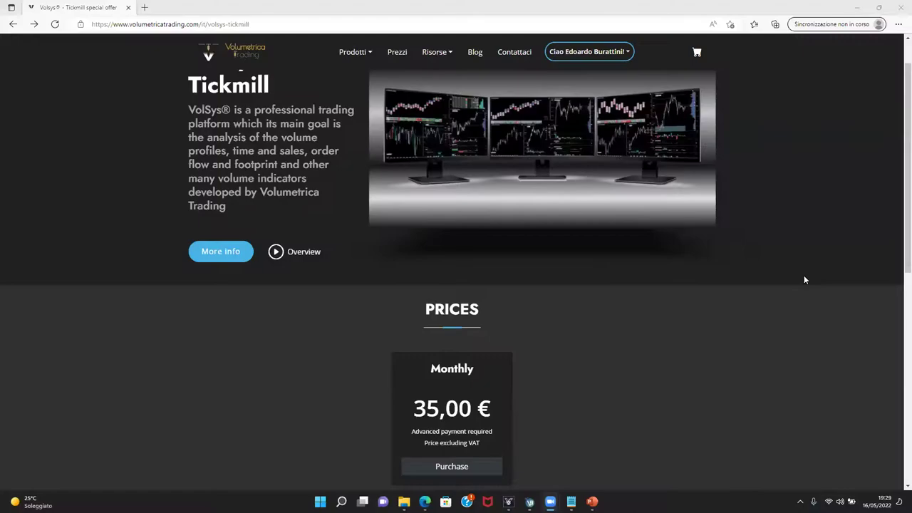
View the monthly price and the Tickmill refund terms on the VolSys special offer page
{"action": "scroll", "coordinate": [804, 275], "scroll_direction": "down", "scroll_amount": 1}
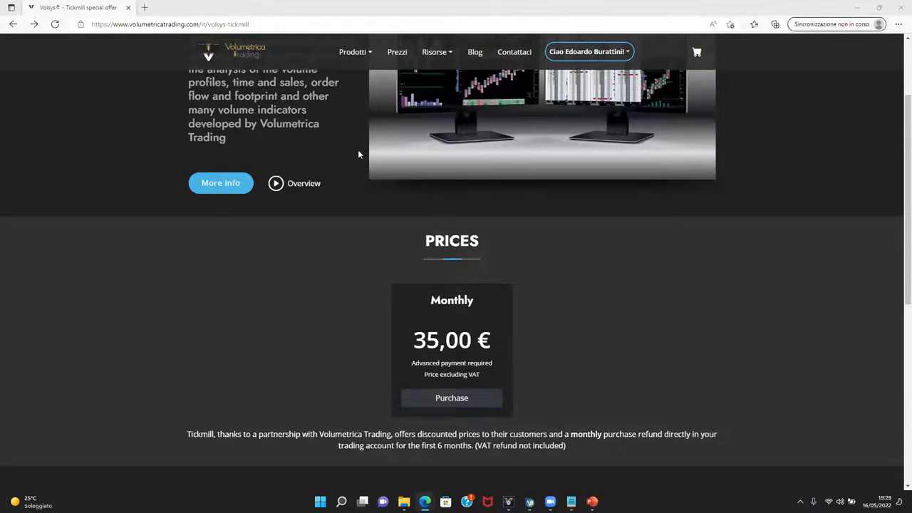
{"action": "mouse_move", "coordinate": [354, 54]}
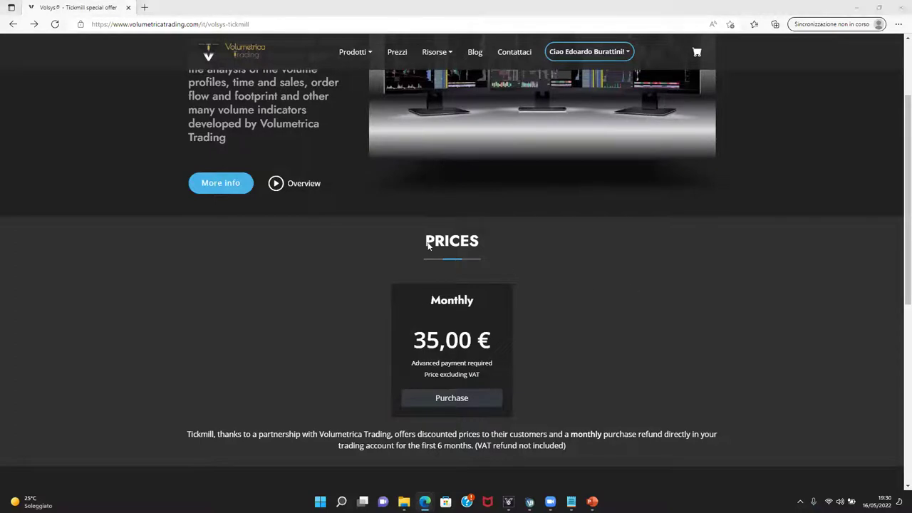
In VolSys, open a new Adv. Dom window for the ES MINI SP instrument to examine its price ladder, and close the window
{"action": "mouse_move", "coordinate": [508, 502]}
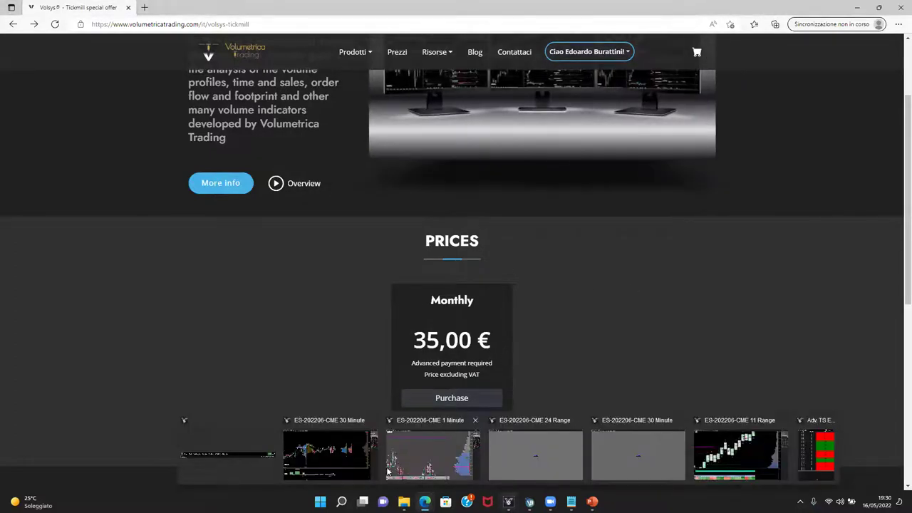
{"action": "left_click", "coordinate": [240, 462]}
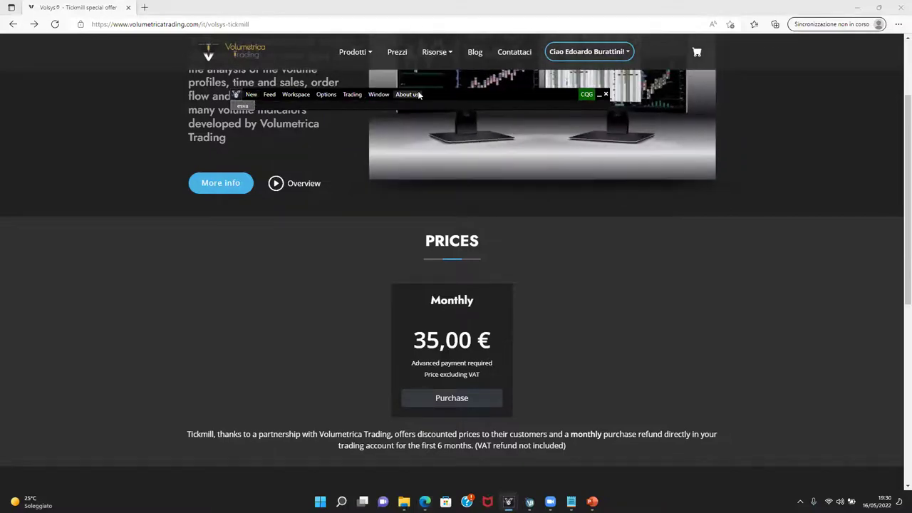
{"action": "left_click", "coordinate": [250, 96]}
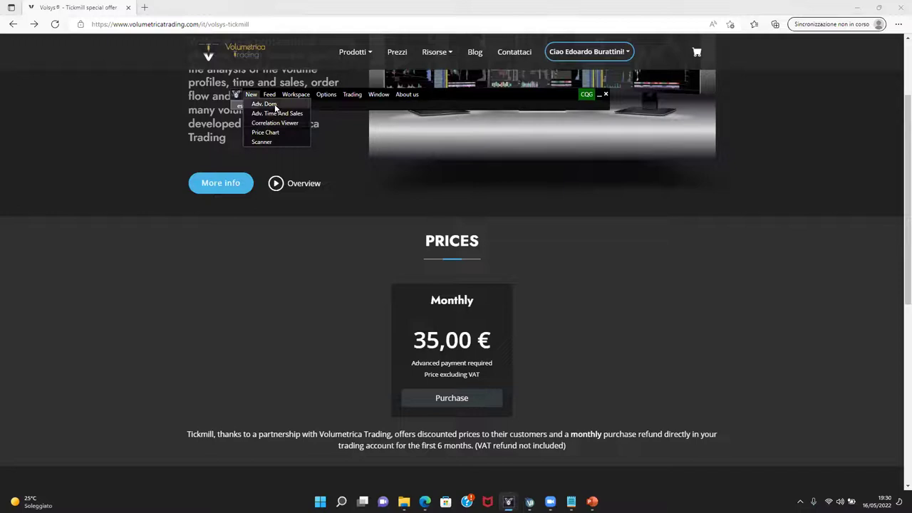
{"action": "left_click", "coordinate": [315, 144]}
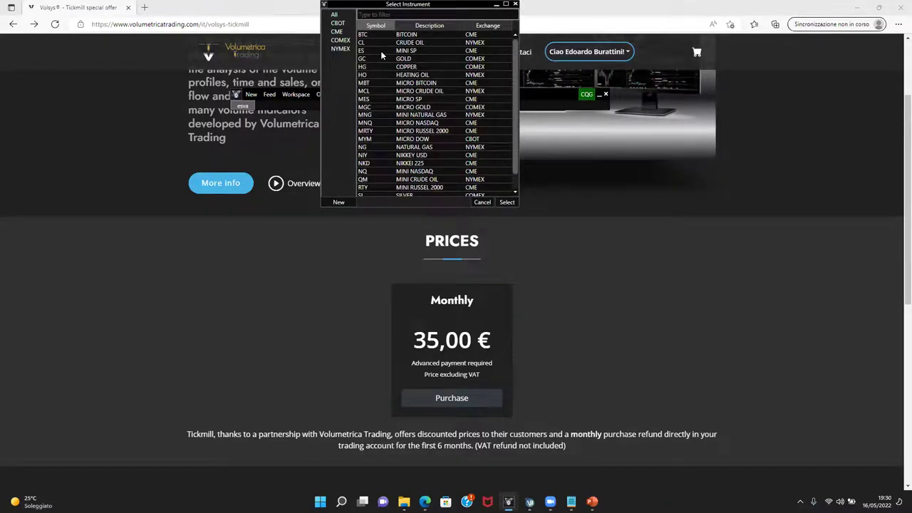
{"action": "double_click", "coordinate": [376, 50]}
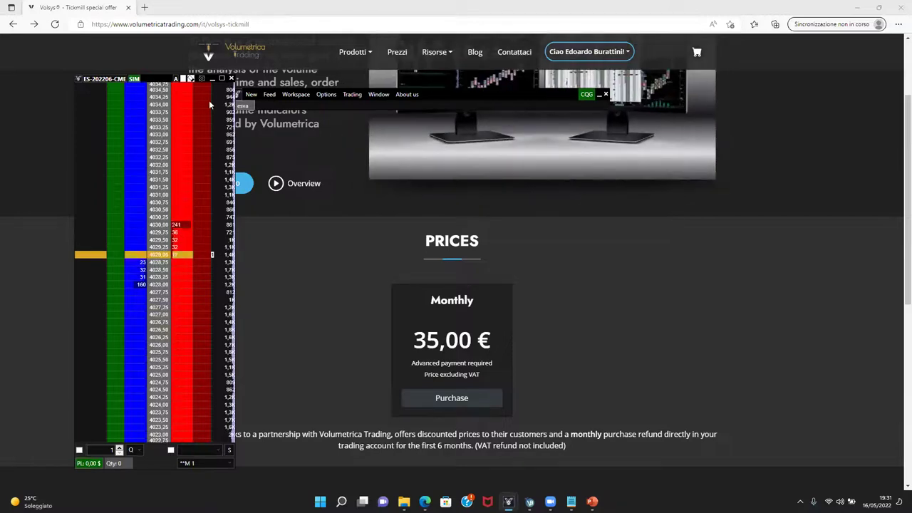
{"action": "left_click", "coordinate": [232, 78]}
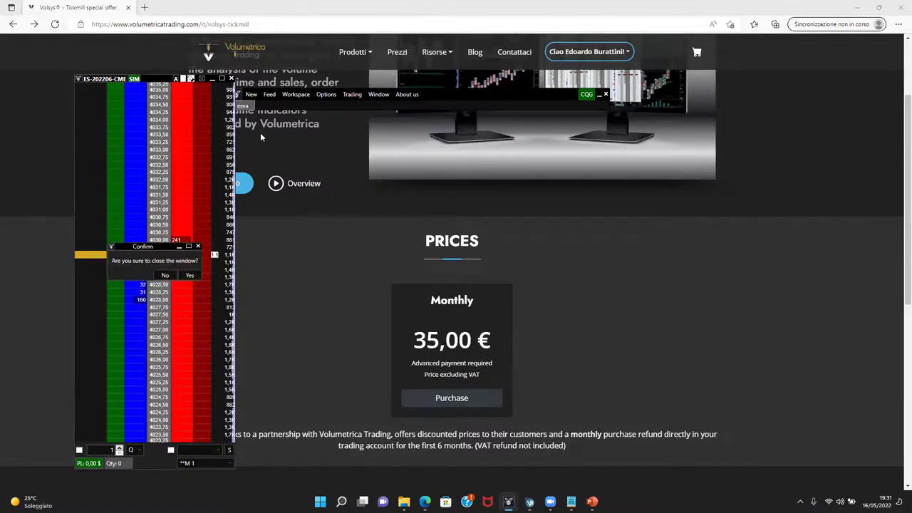
{"action": "left_click", "coordinate": [183, 275]}
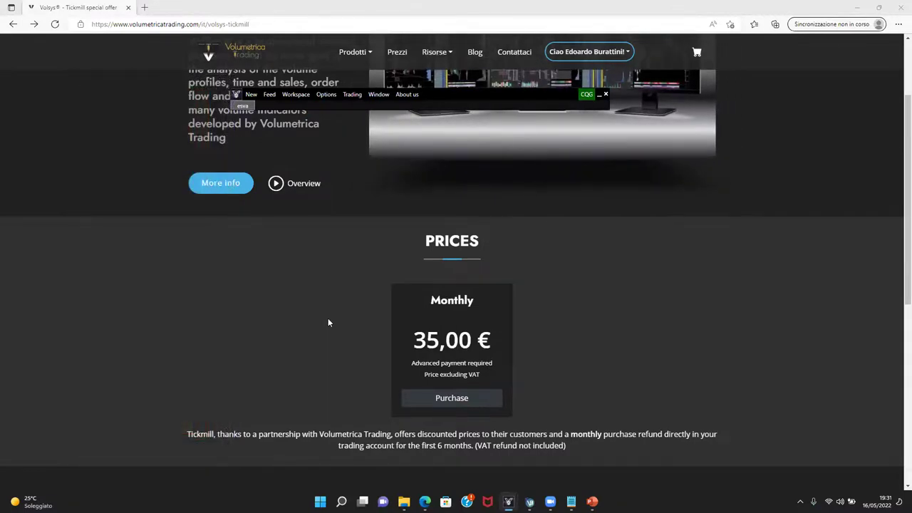